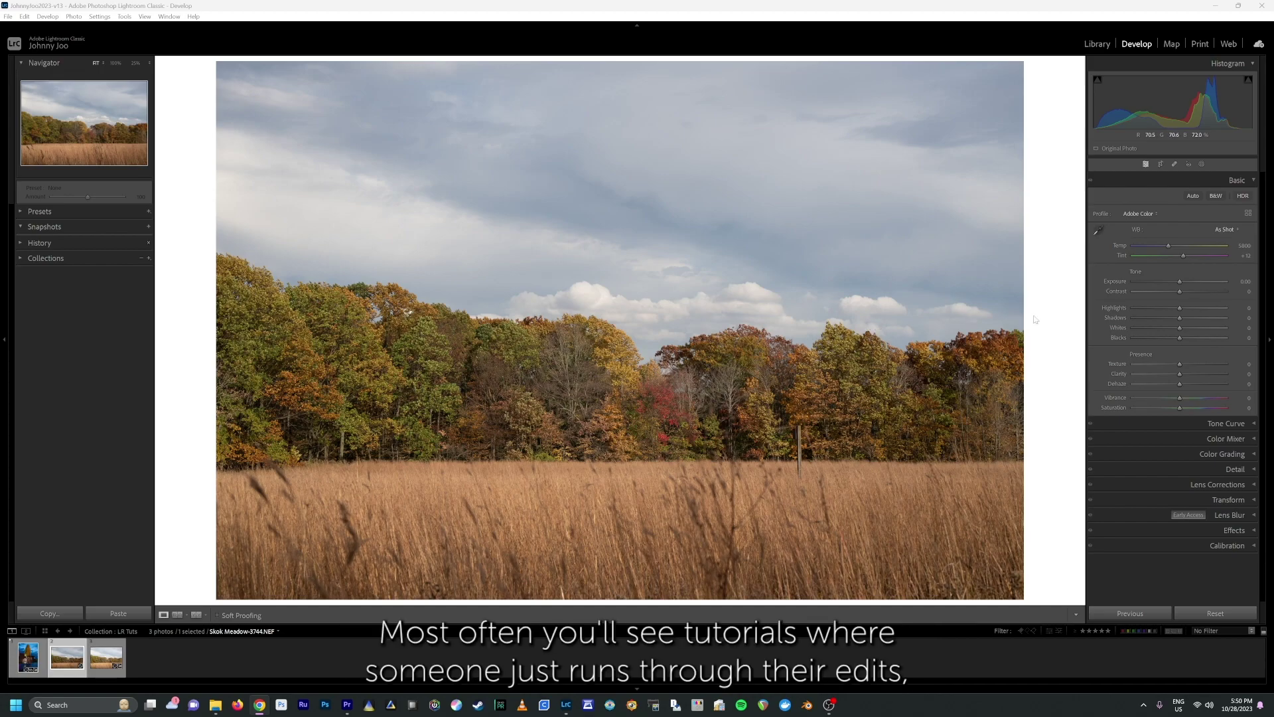
# - Set Highlights to -60, Shadows to +39, Whites to +51 and Blacks to -16 on the meadow photo
pyautogui.moveTo(1179, 308); pyautogui.dragTo(1151, 314)
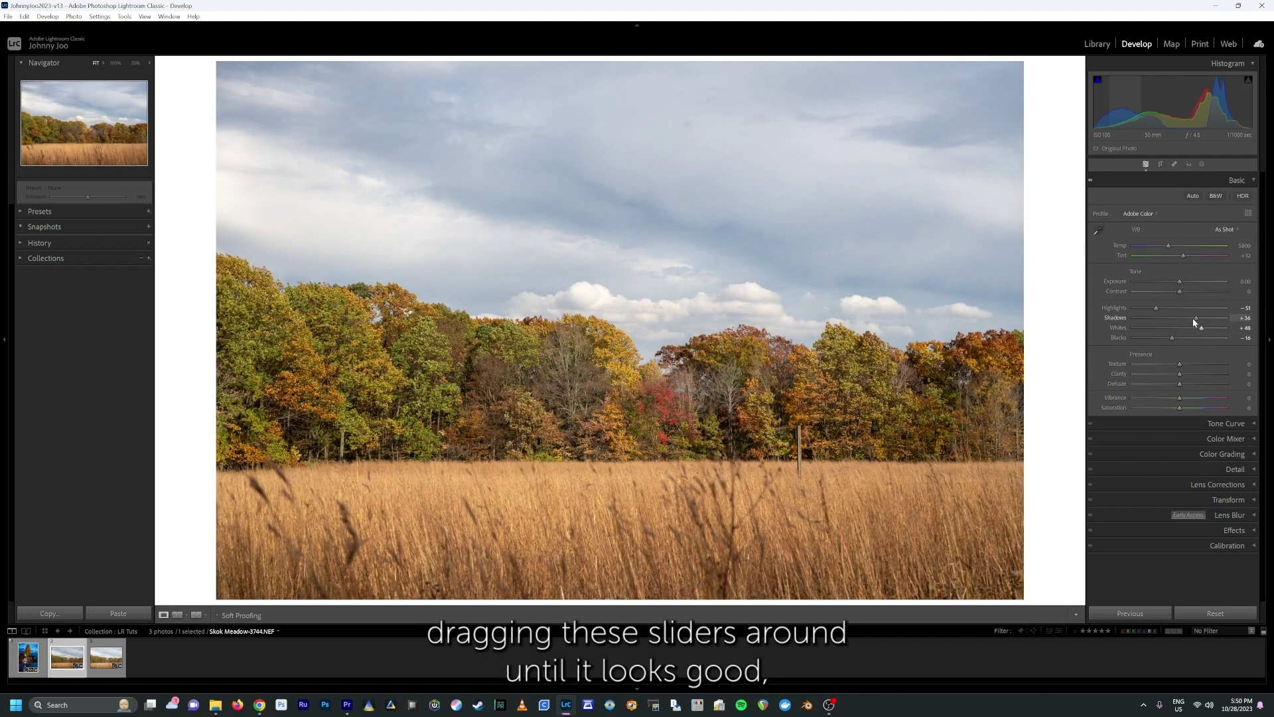
pyautogui.moveTo(1193, 317); pyautogui.dragTo(1168, 308)
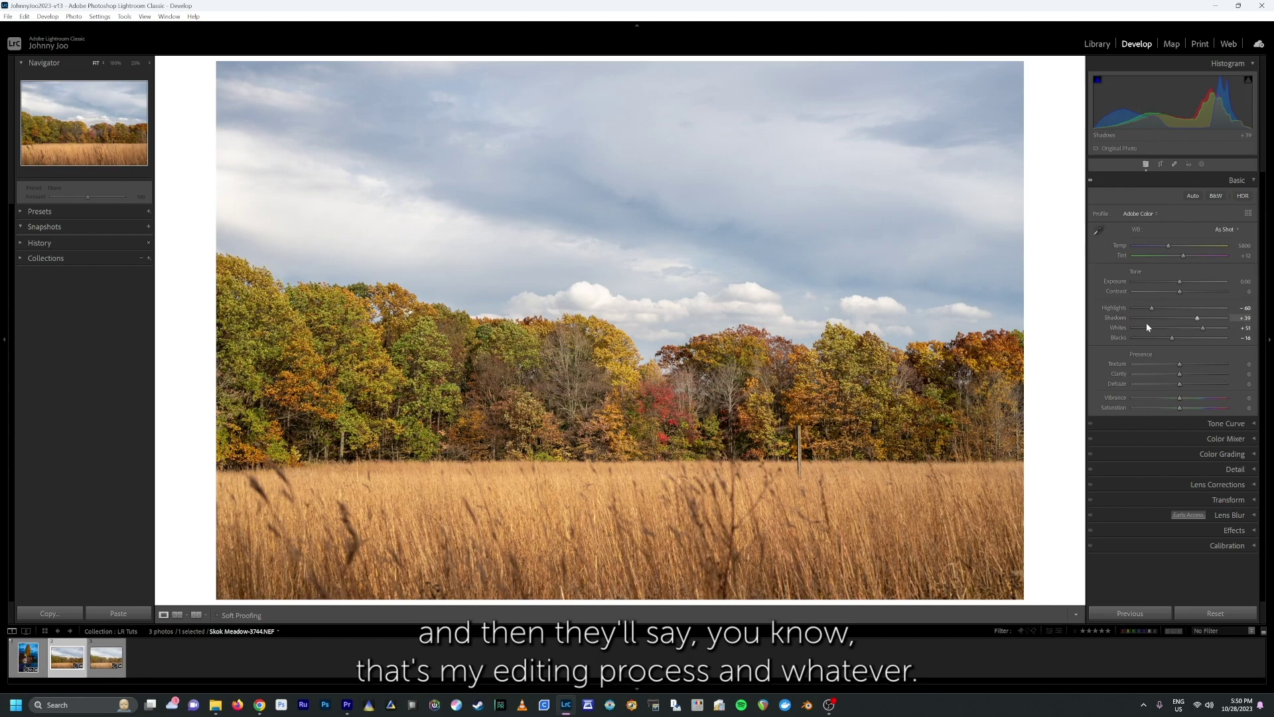
pyautogui.click(103, 16)
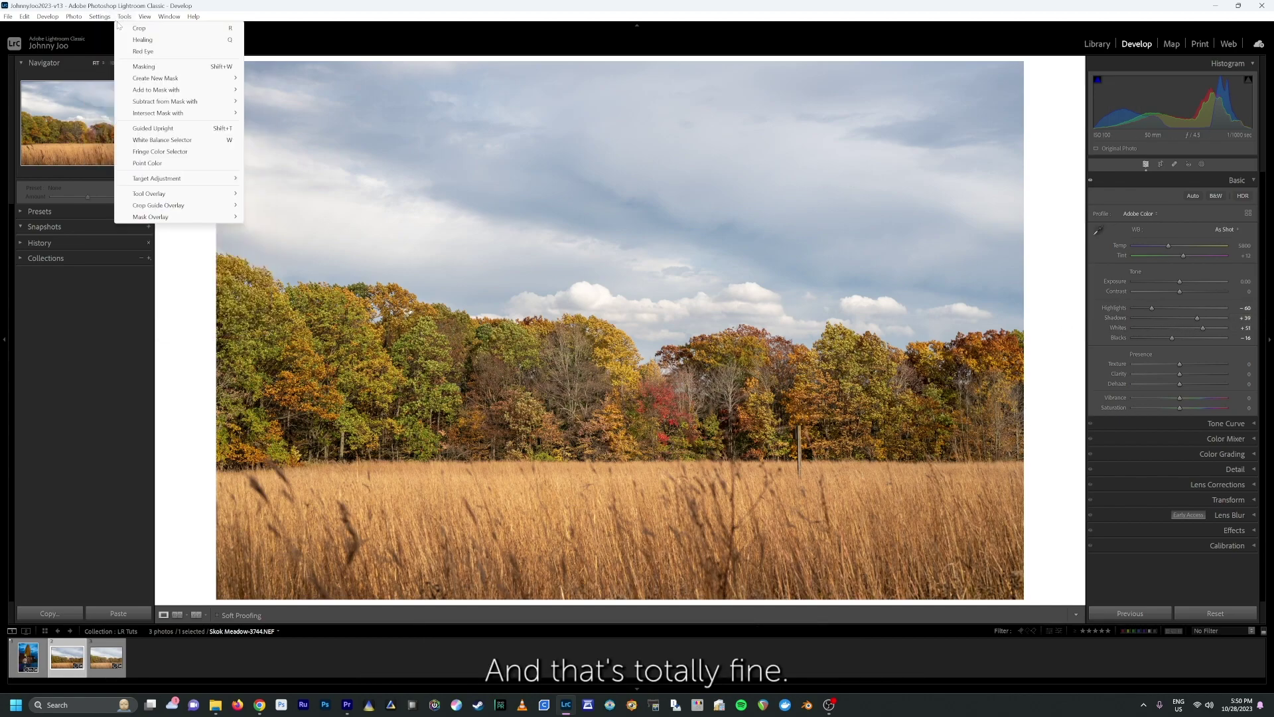
pyautogui.click(120, 27)
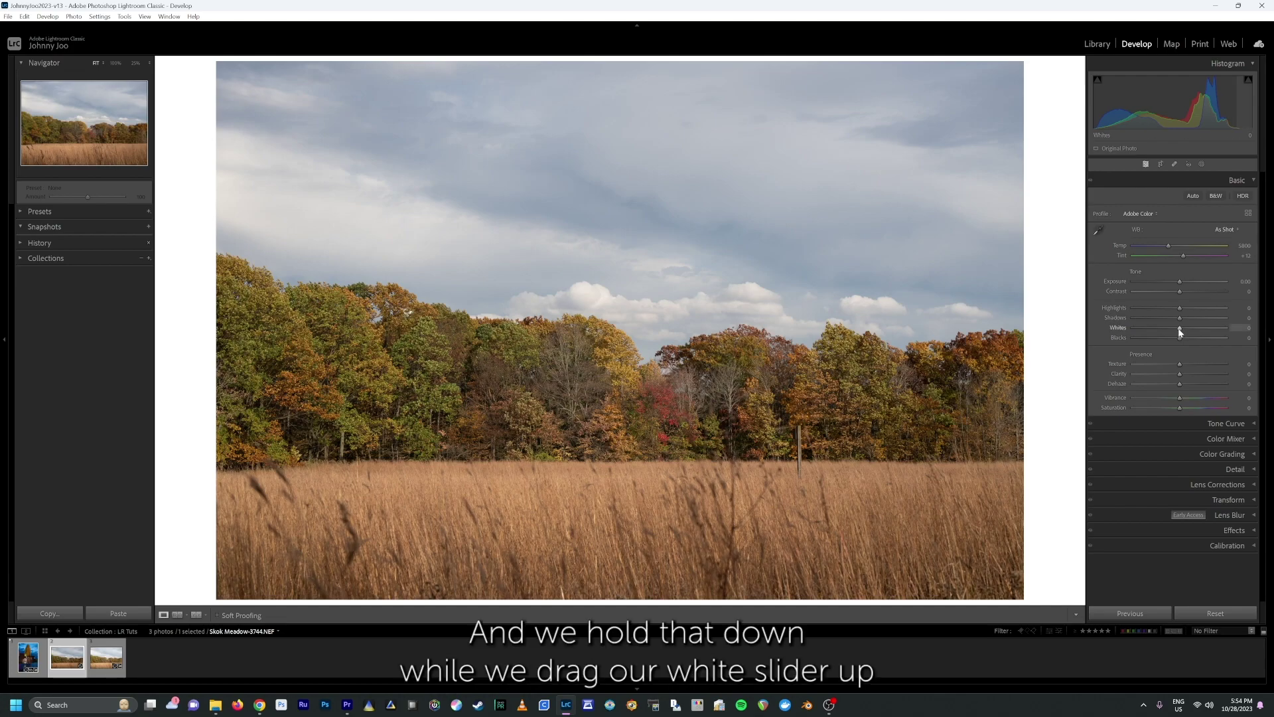
# - Raise Whites to about +83 with the clipping preview shown to examine the clipped colour channels in the sky
pyautogui.press('alt')
pyautogui.moveTo(1180, 331); pyautogui.dragTo(1201, 329)
pyautogui.moveTo(1204, 329); pyautogui.dragTo(1219, 329)
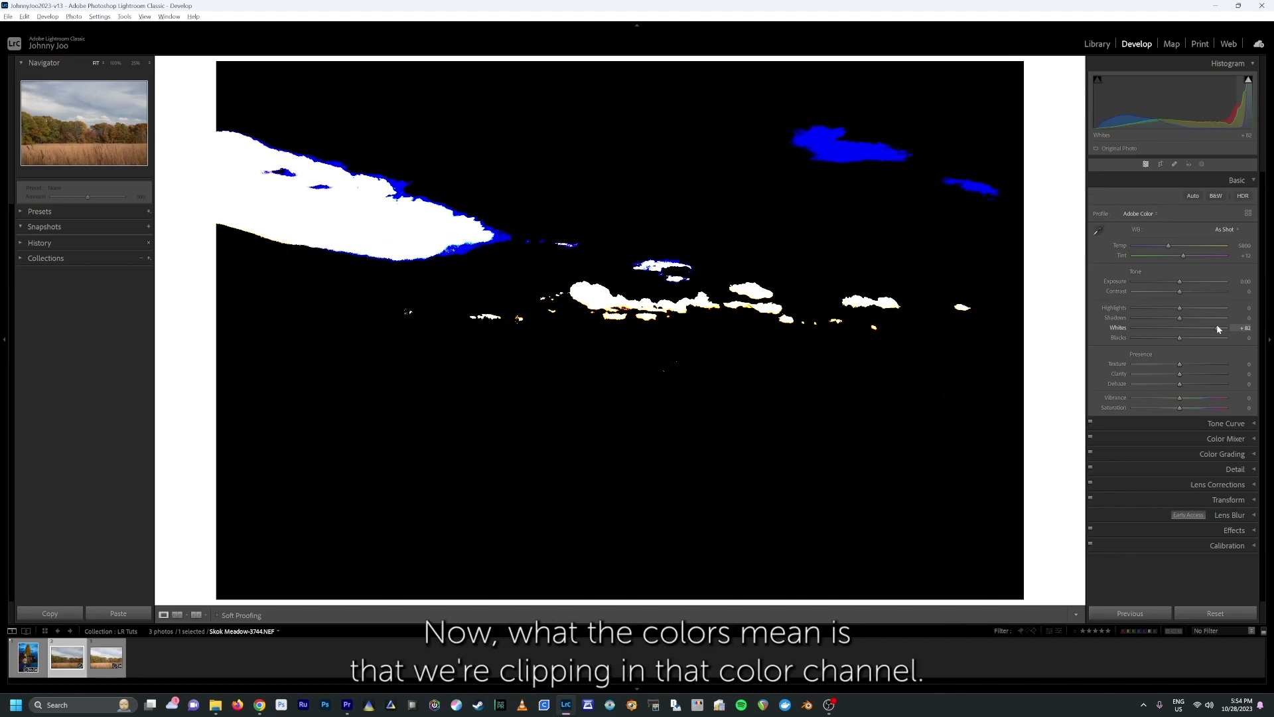
pyautogui.moveTo(1217, 326); pyautogui.dragTo(1218, 325)
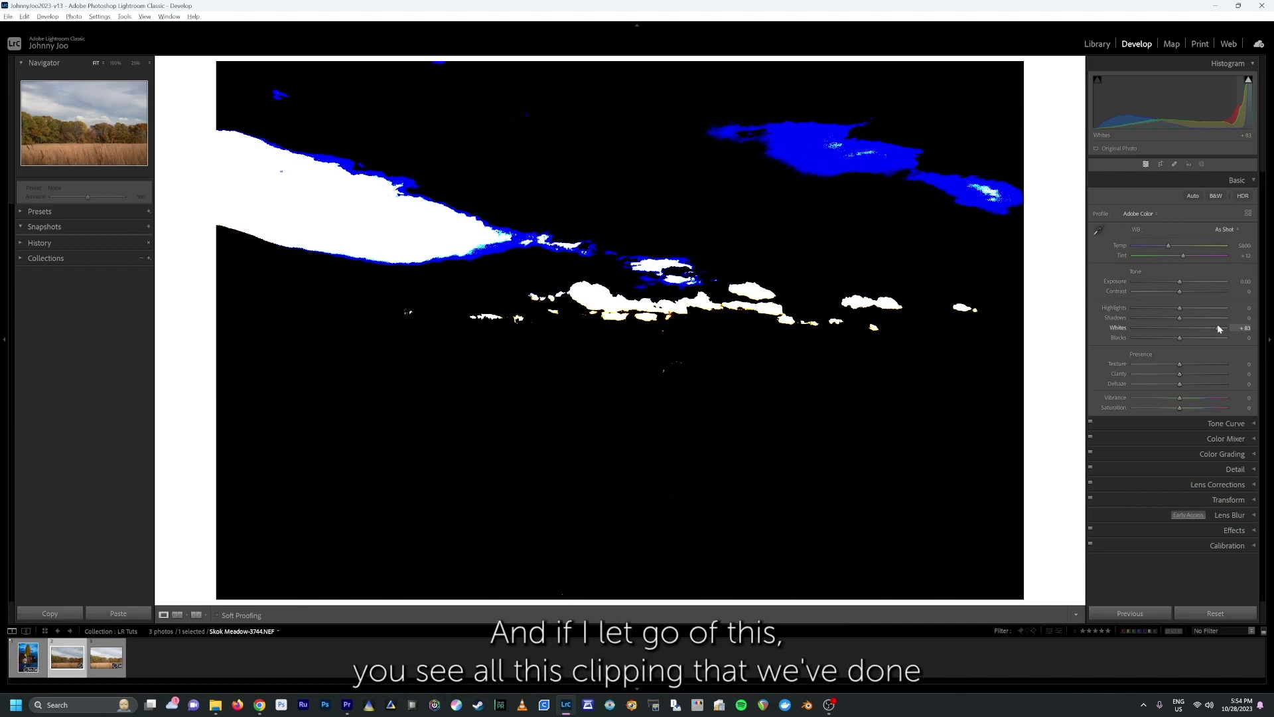
pyautogui.moveTo(1217, 324); pyautogui.dragTo(1217, 324)
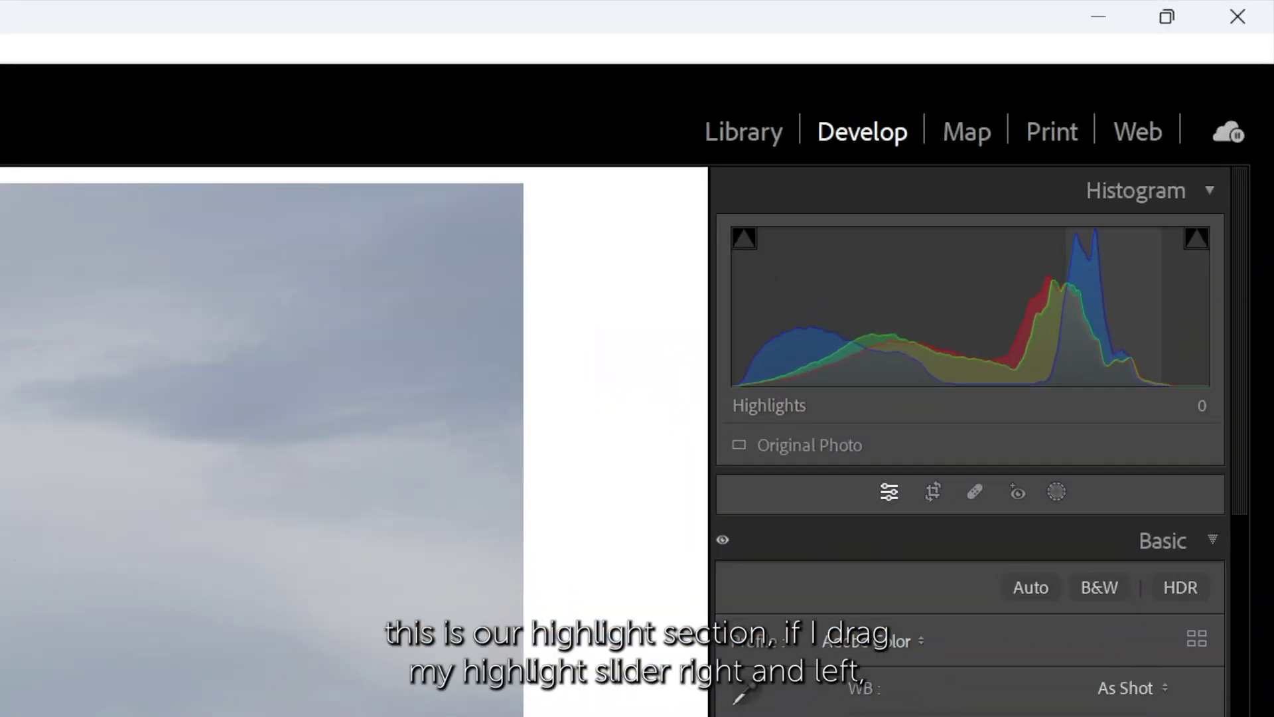
# - Try shifting the Highlights and Whites ranges directly on the histogram to compare how each moves the tones
pyautogui.moveTo(1102, 305)
pyautogui.mouseDown()
pyautogui.moveTo(1146, 305)
pyautogui.moveTo(1105, 306)
pyautogui.mouseUp()
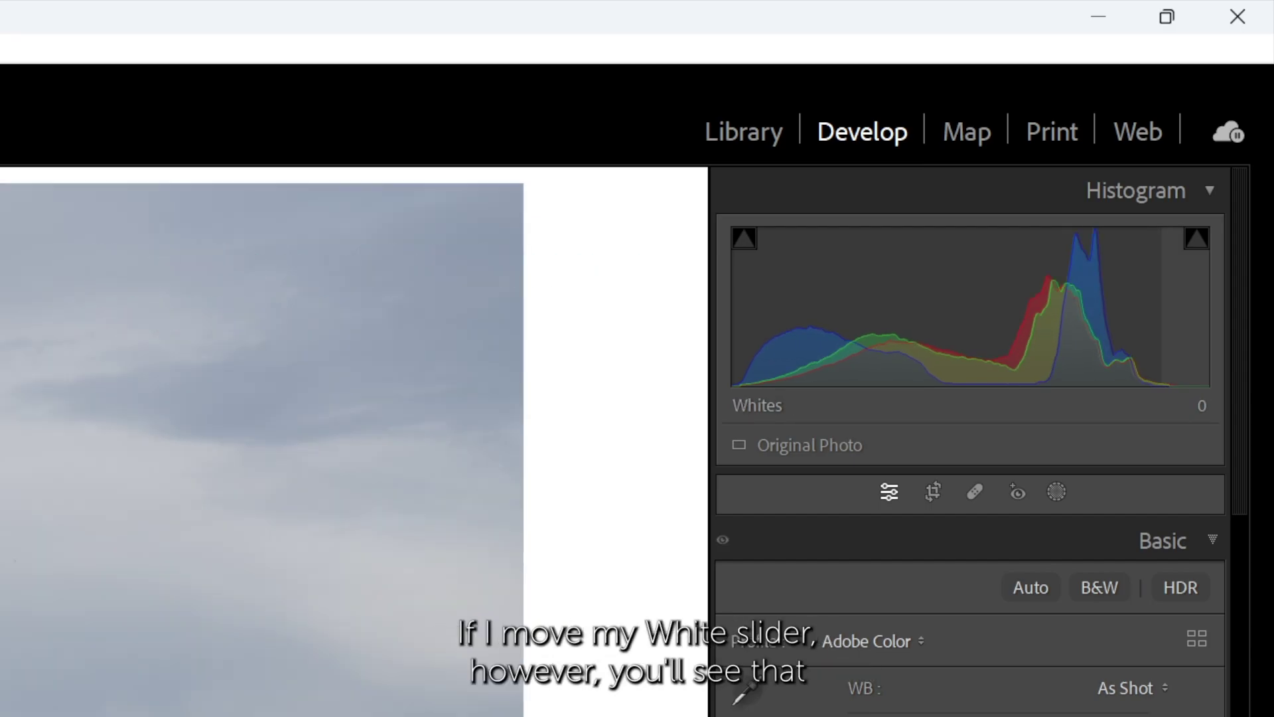
pyautogui.moveTo(1185, 305)
pyautogui.mouseDown()
pyautogui.moveTo(1218, 305)
pyautogui.moveTo(1166, 305)
pyautogui.moveTo(1186, 305)
pyautogui.mouseUp()
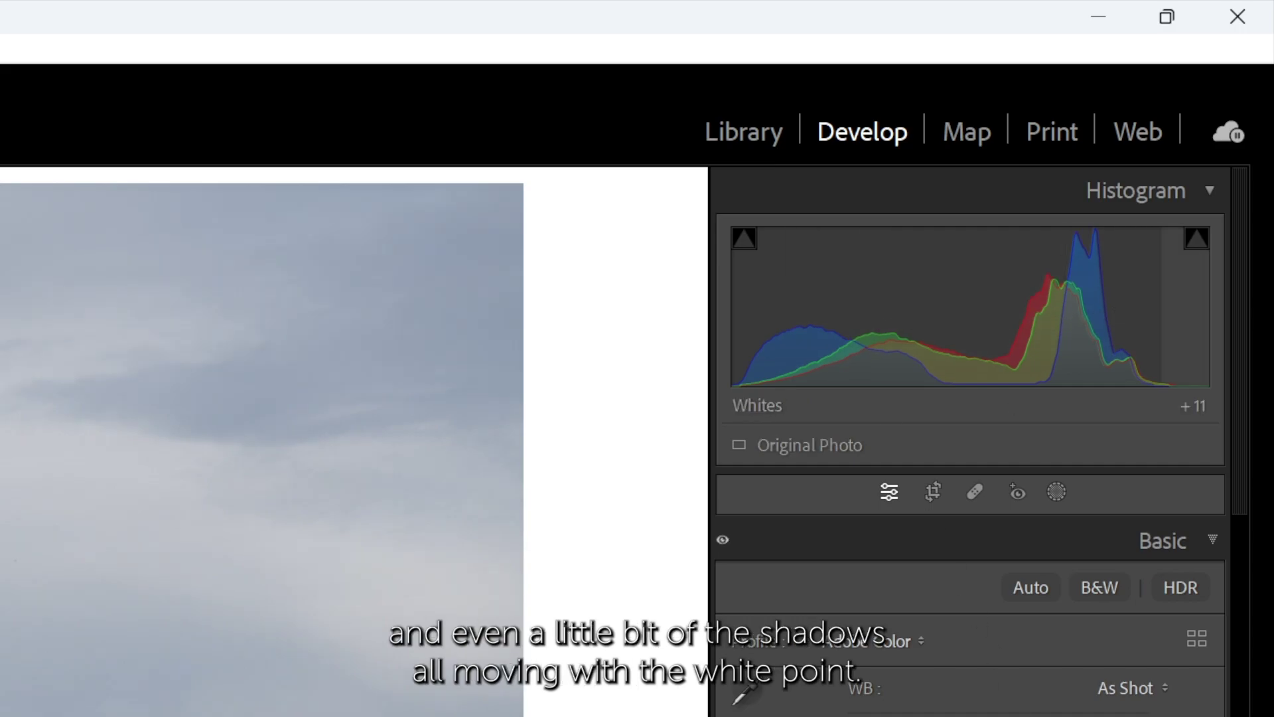
pyautogui.moveTo(1175, 305)
pyautogui.mouseDown()
pyautogui.moveTo(1199, 305)
pyautogui.moveTo(1163, 305)
pyautogui.mouseUp()
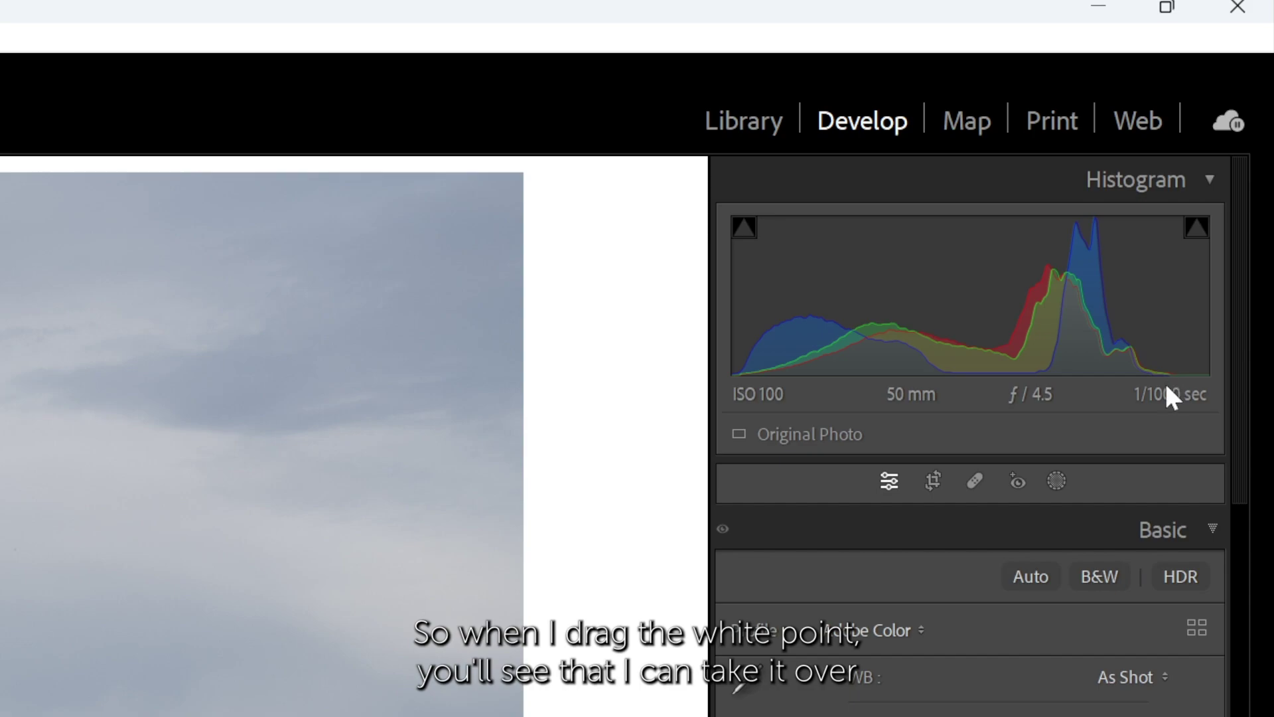
# - Raise Whites to +50, compare the photo with its unedited version, and reset Whites to 0
pyautogui.moveTo(1182, 319); pyautogui.dragTo(1232, 319)
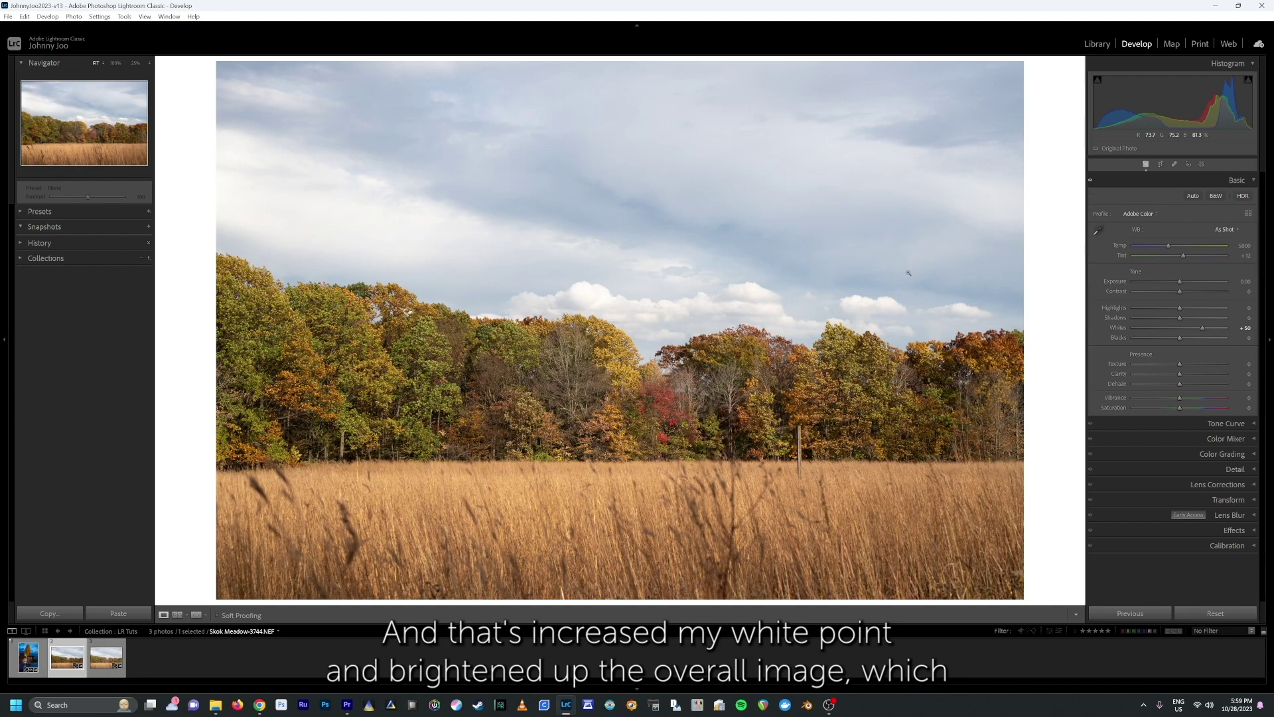
pyautogui.press('\\')
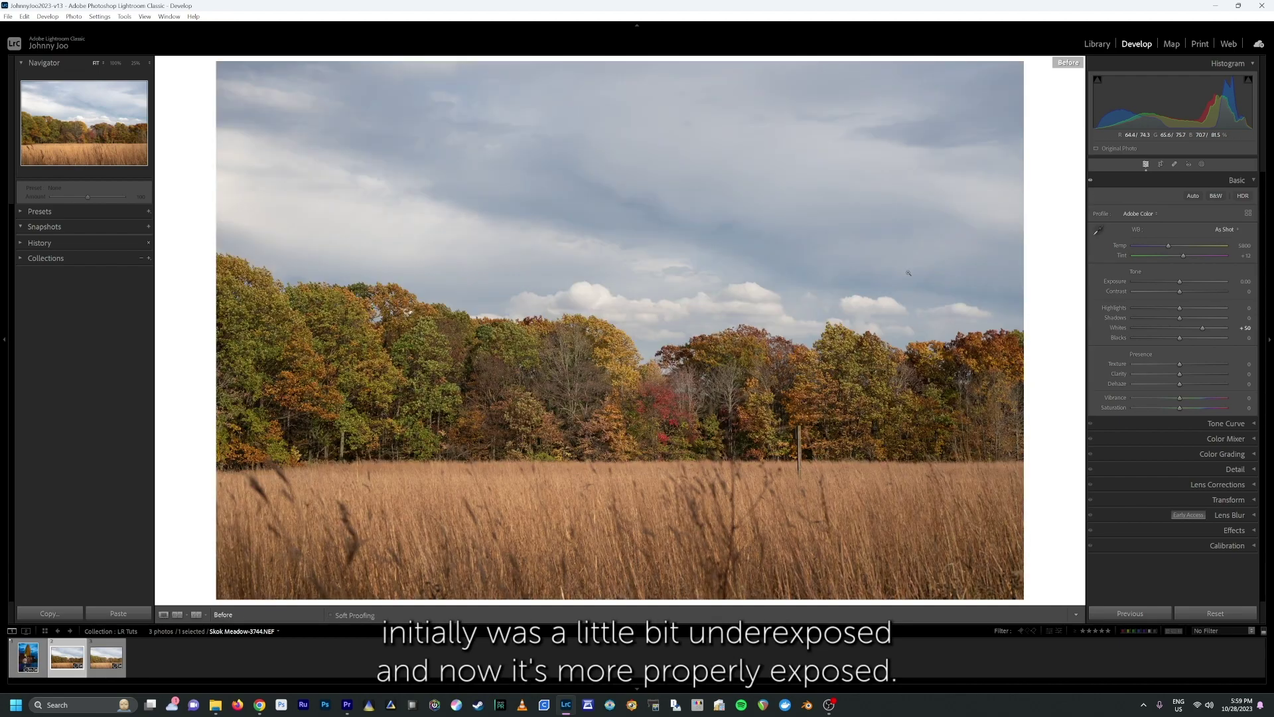
pyautogui.press('\\')
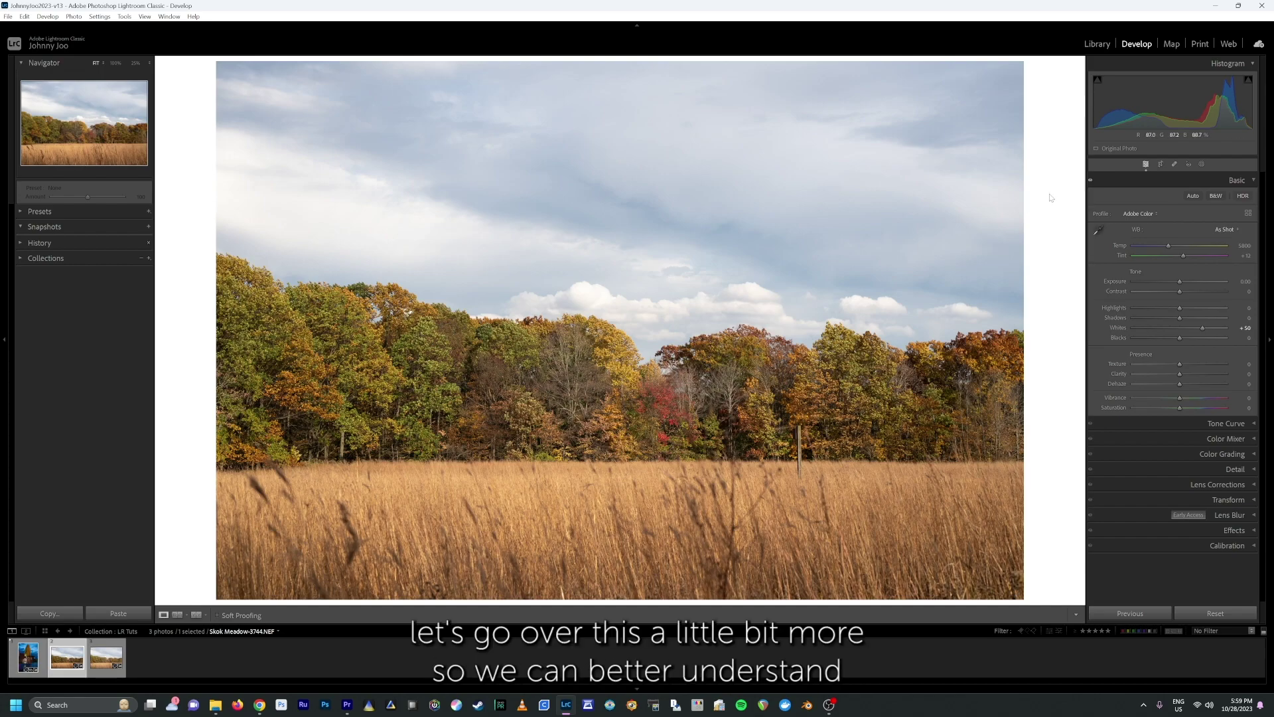
pyautogui.doubleClick(1203, 328)
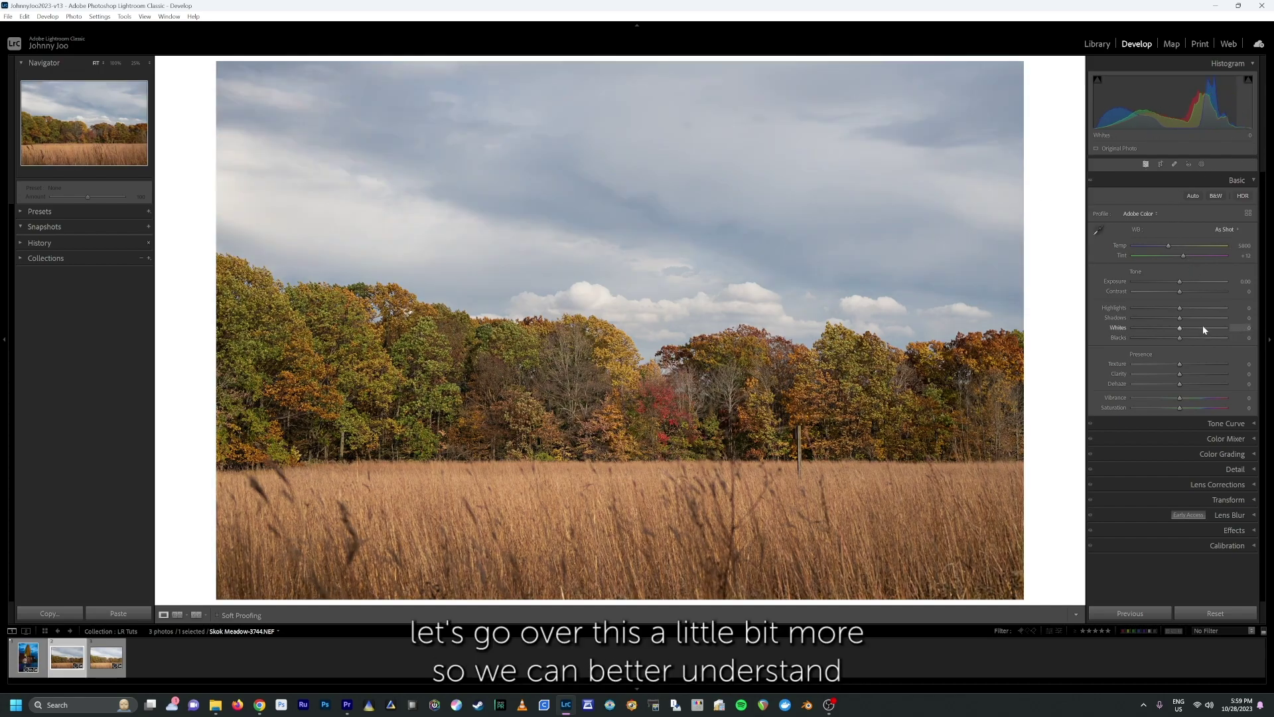
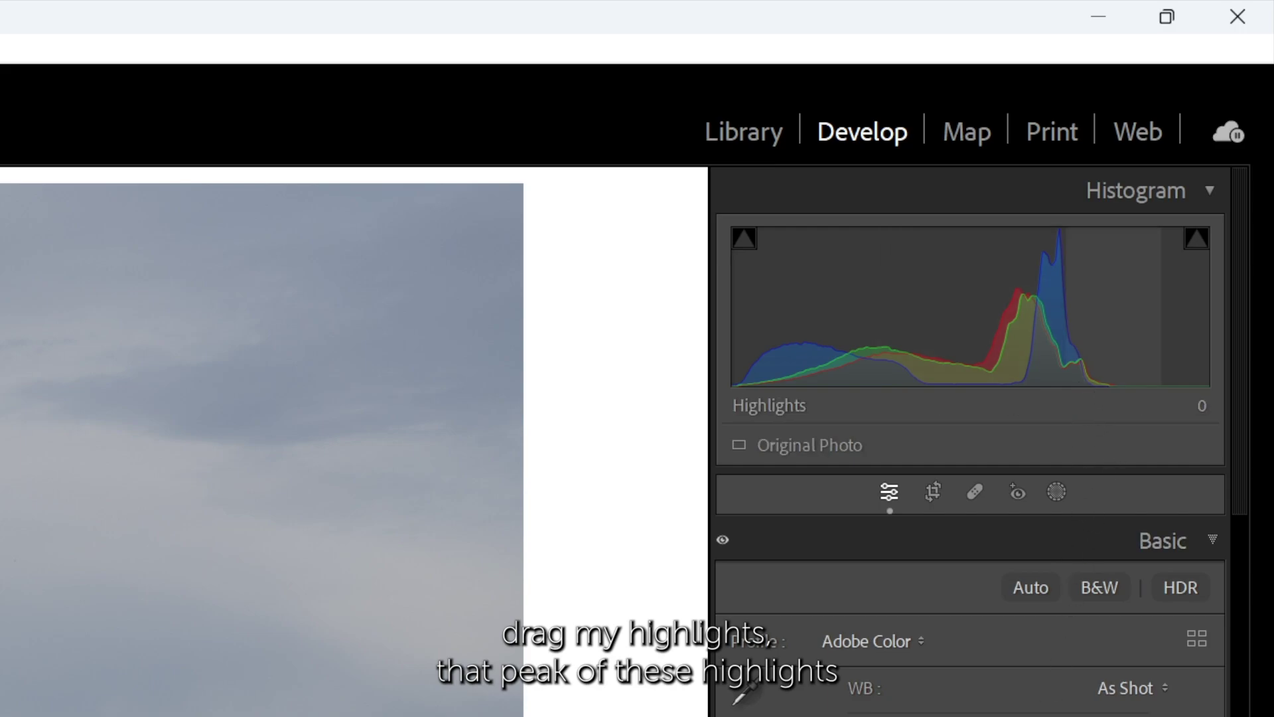
# - Raise the Highlights range on the histogram of the darkened photo to examine the white point
pyautogui.moveTo(1102, 312); pyautogui.dragTo(1168, 312)
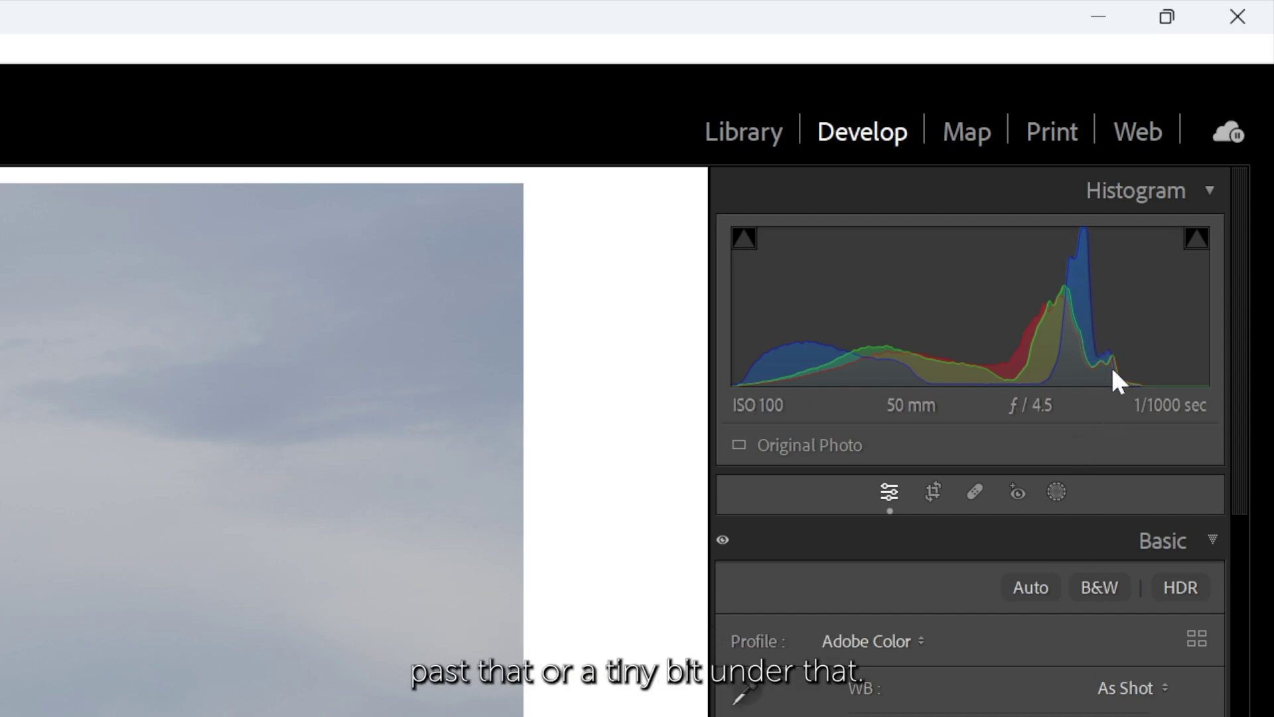
pyautogui.moveTo(1112, 371)
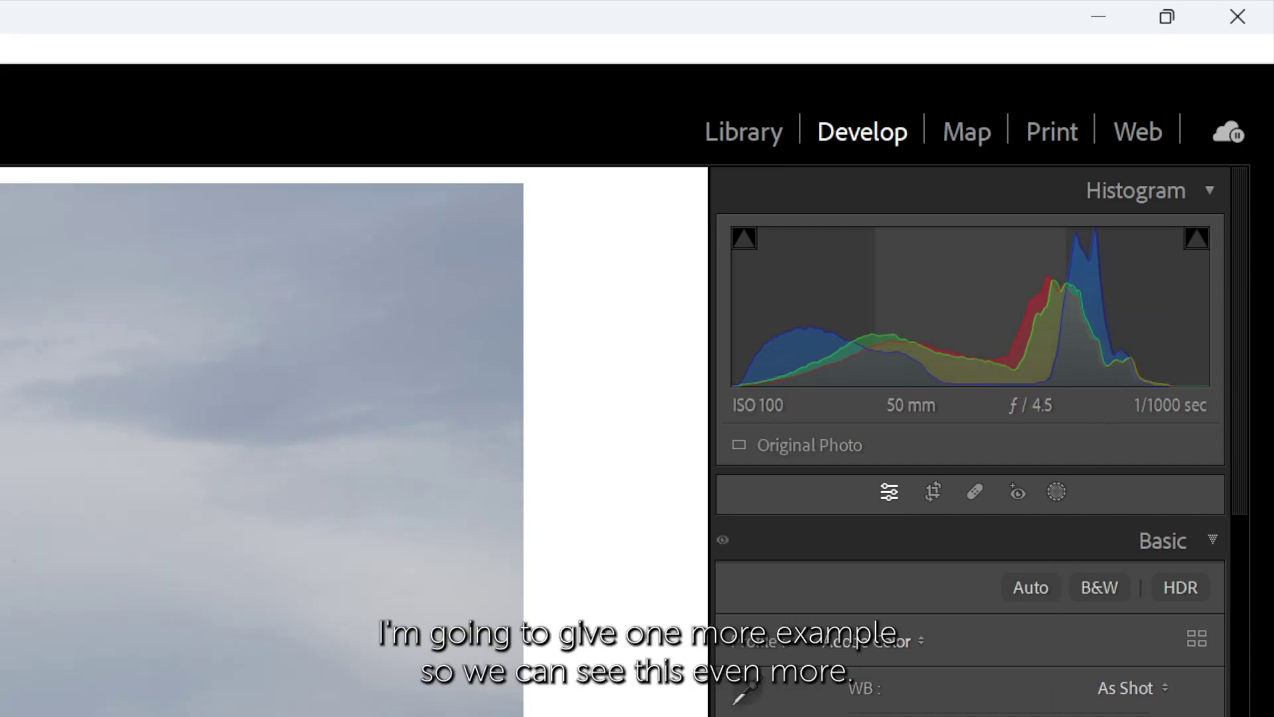
# - Lower Exposure to -1.21 on the histogram, test raising Highlights against the white point, and reset Exposure
pyautogui.moveTo(971, 305)
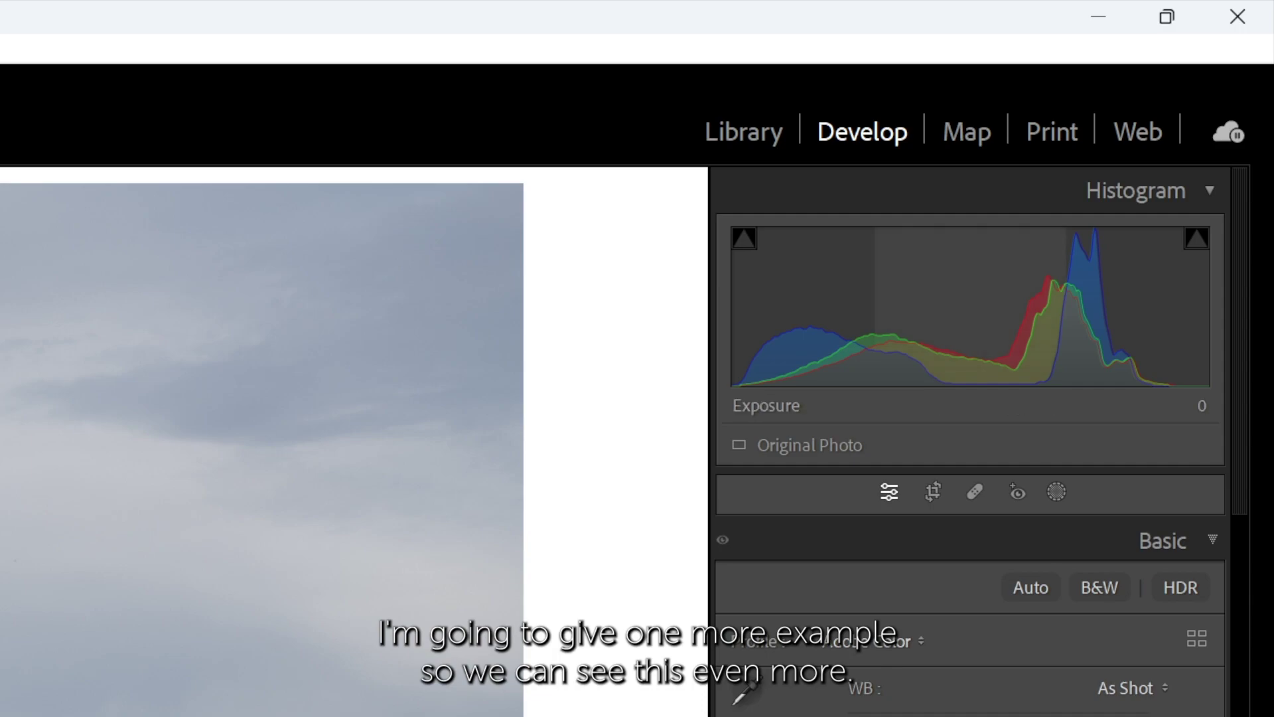
pyautogui.moveTo(970, 305); pyautogui.dragTo(874, 305)
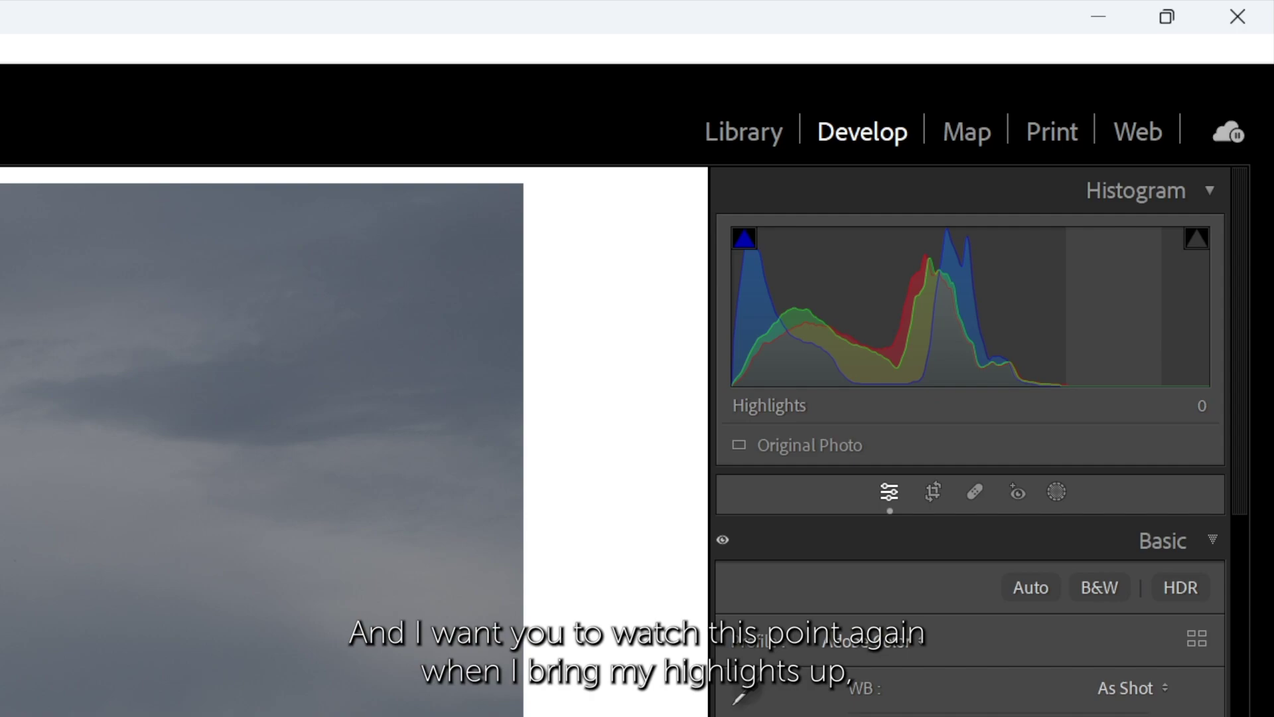
pyautogui.moveTo(1115, 305); pyautogui.dragTo(1181, 306)
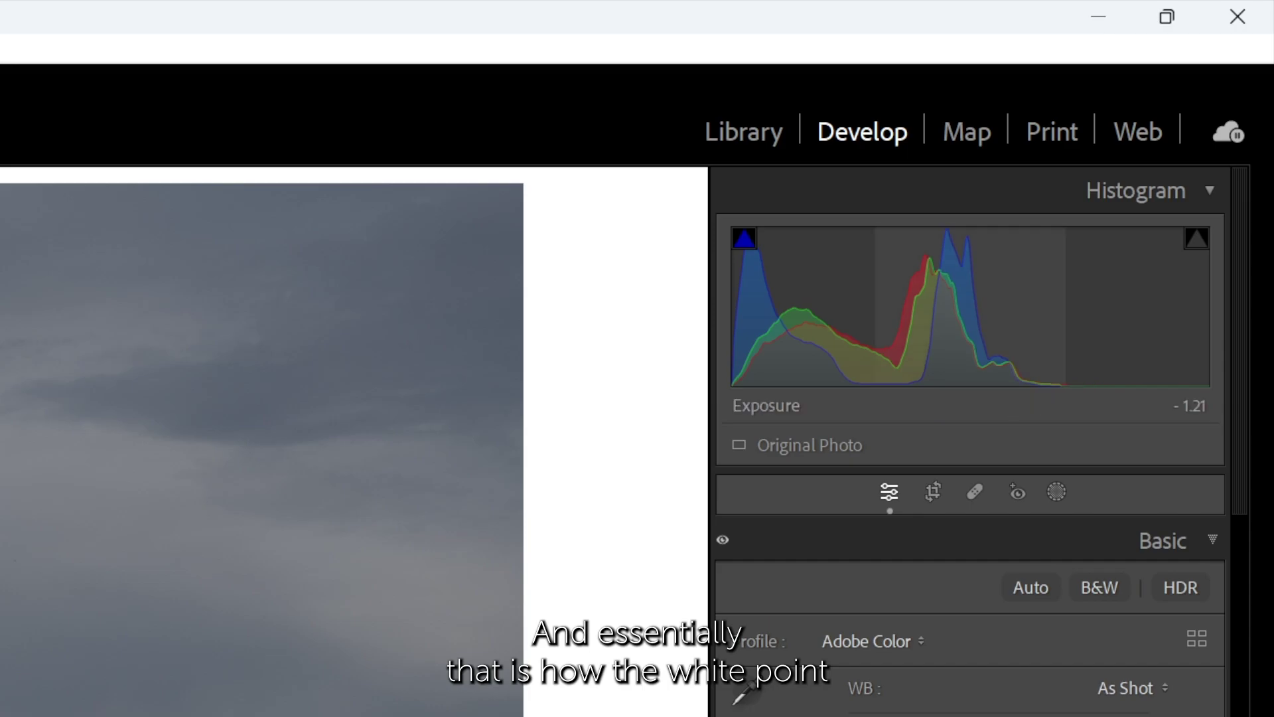
pyautogui.doubleClick(1036, 359)
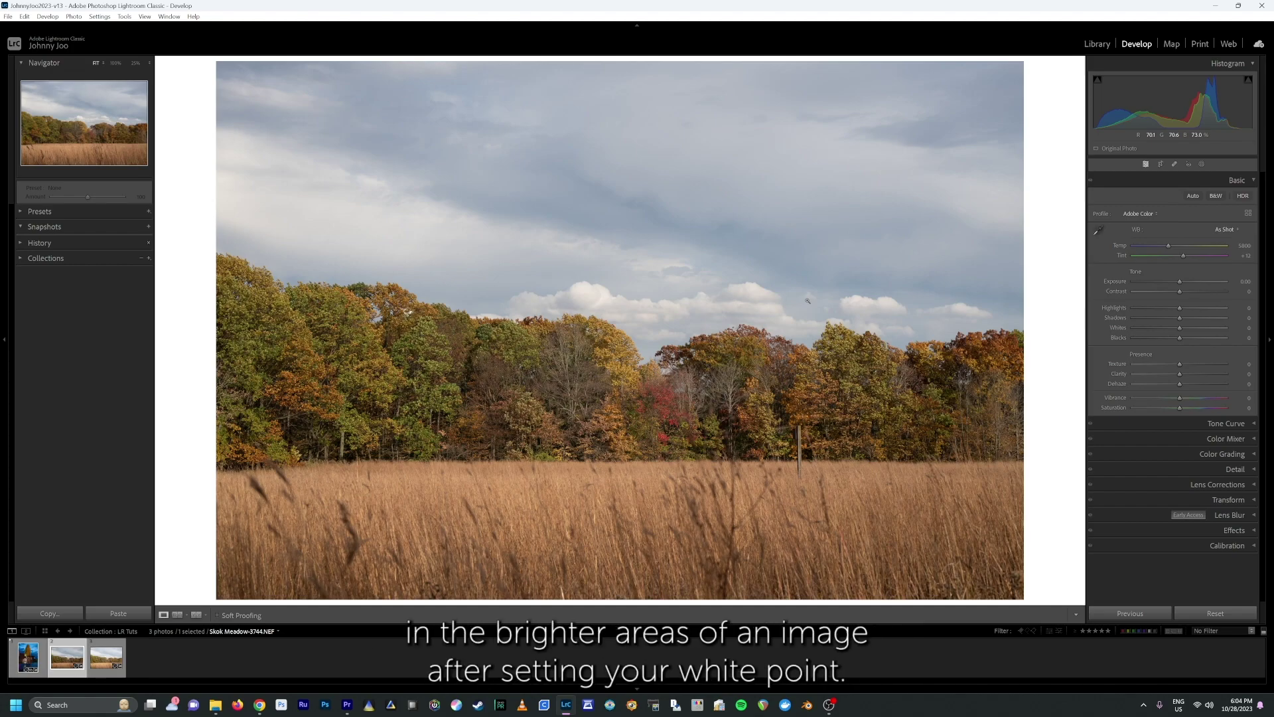
# - Set the white point just below clipping by raising Whites to +49 with the clipping preview shown
pyautogui.press('alt')
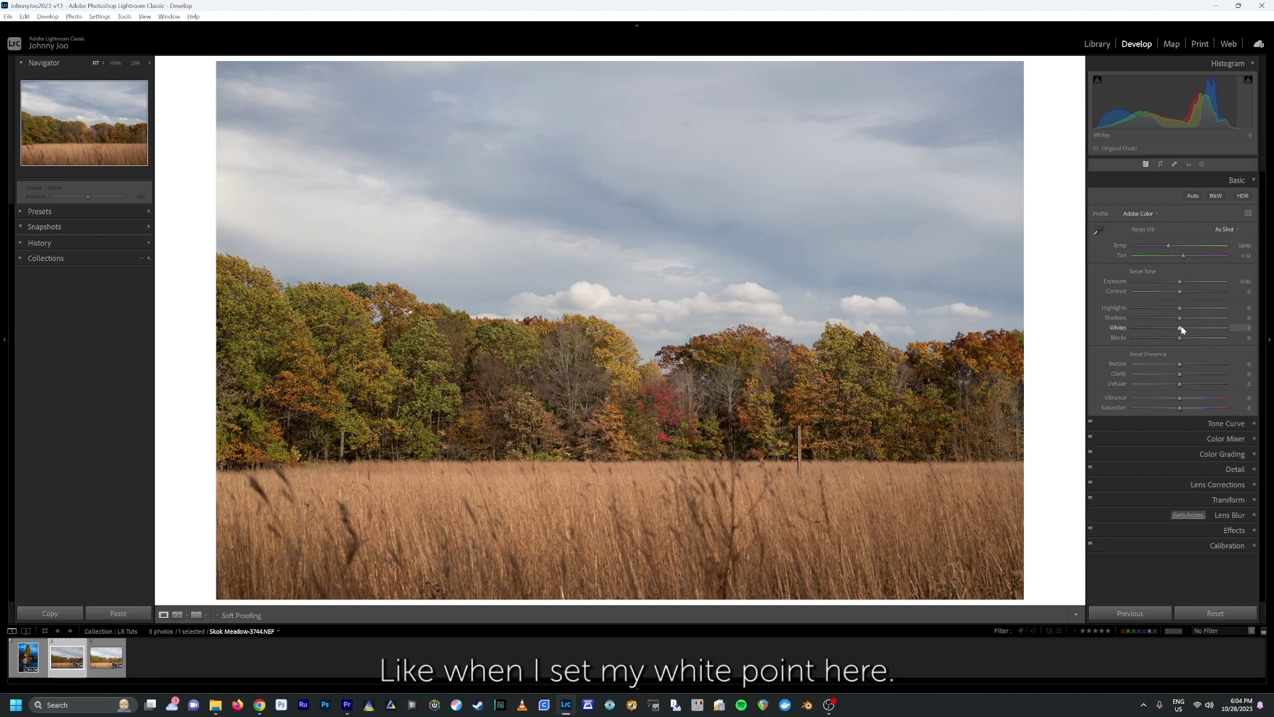
pyautogui.moveTo(1180, 332); pyautogui.dragTo(1204, 329)
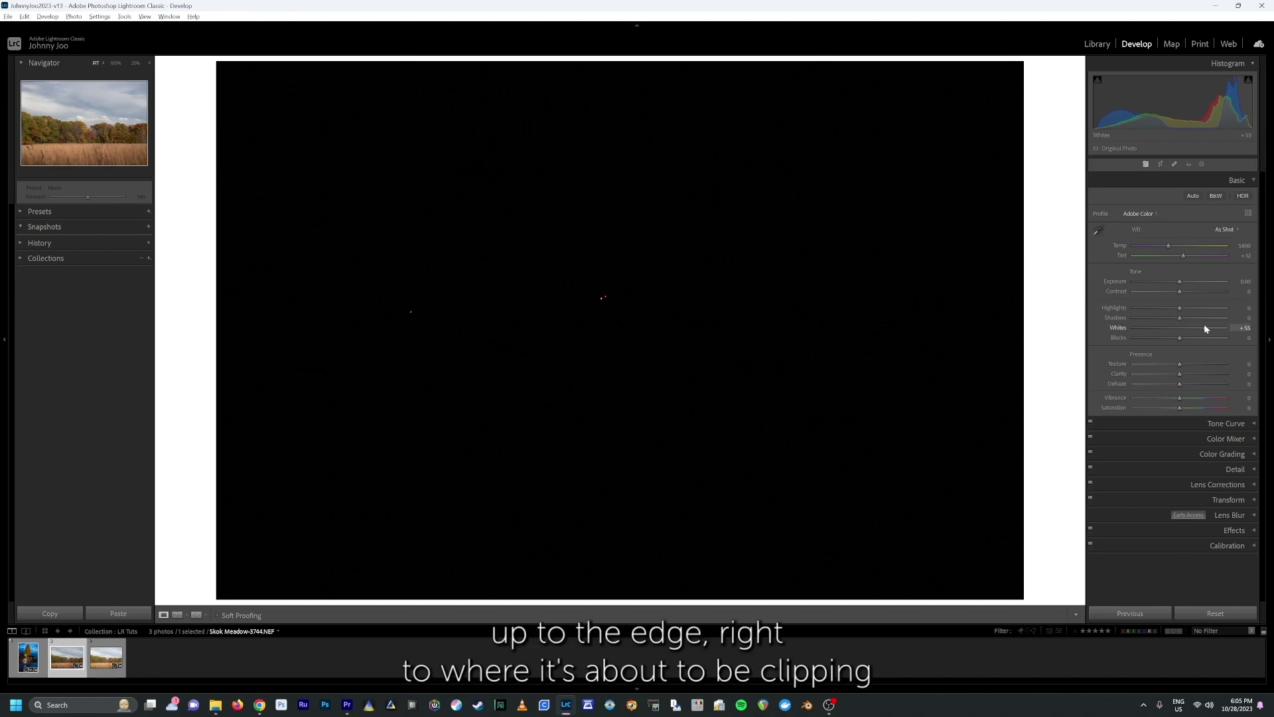
pyautogui.moveTo(1206, 328); pyautogui.dragTo(1203, 327)
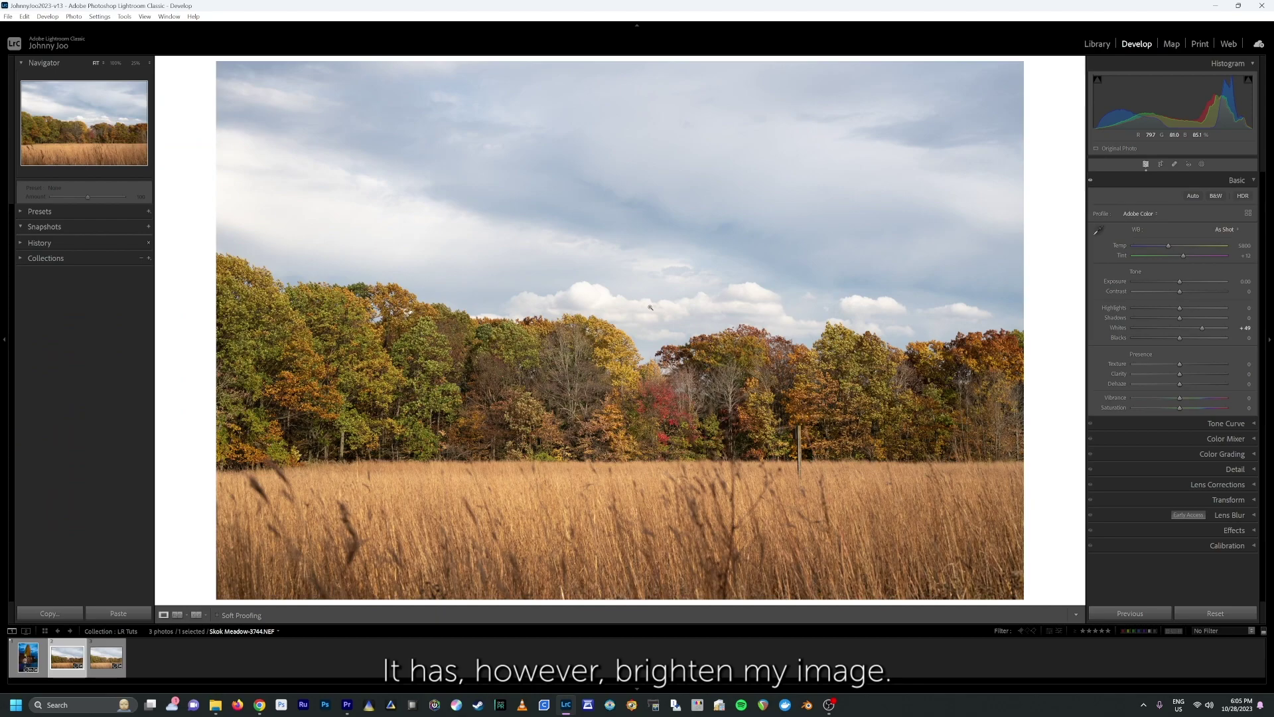
# - Compare the photo before and after the Whites change, and inspect the bright clouds at 100%
pyautogui.press('\\')
pyautogui.press('\\')
pyautogui.press('\\')
pyautogui.press('\\')
pyautogui.press('\\')
pyautogui.press('\\')
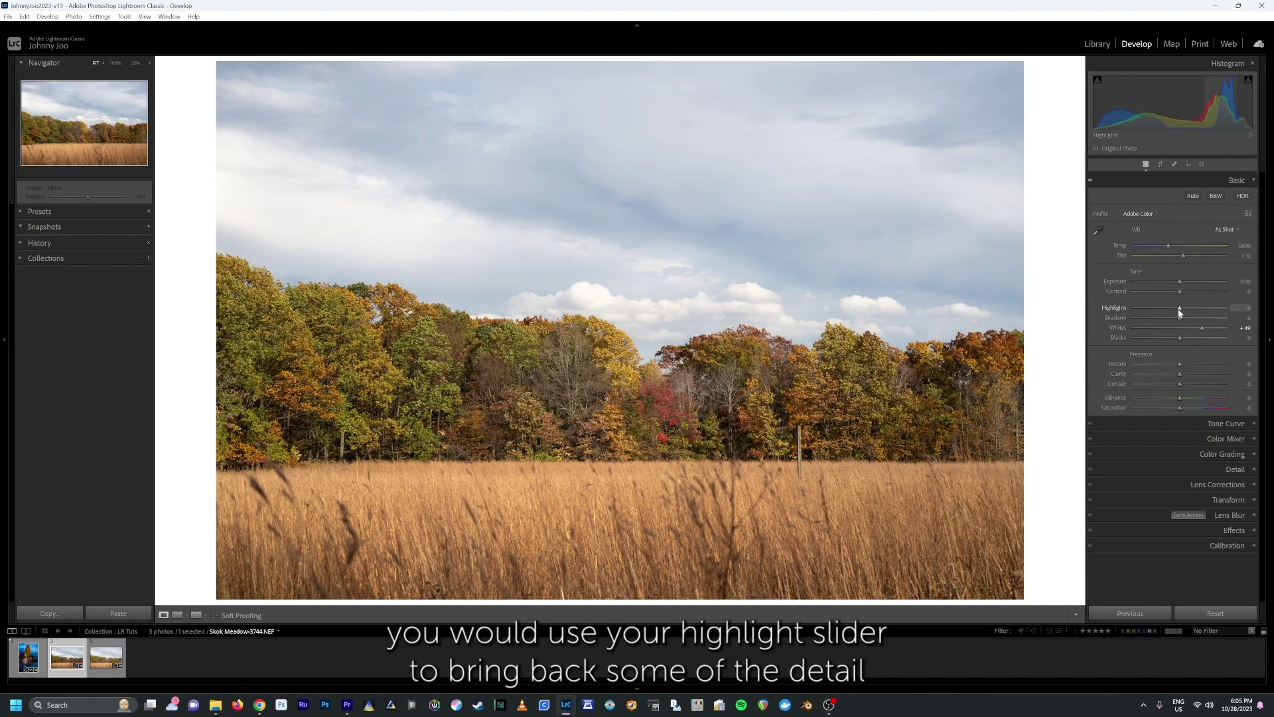
pyautogui.click(583, 288)
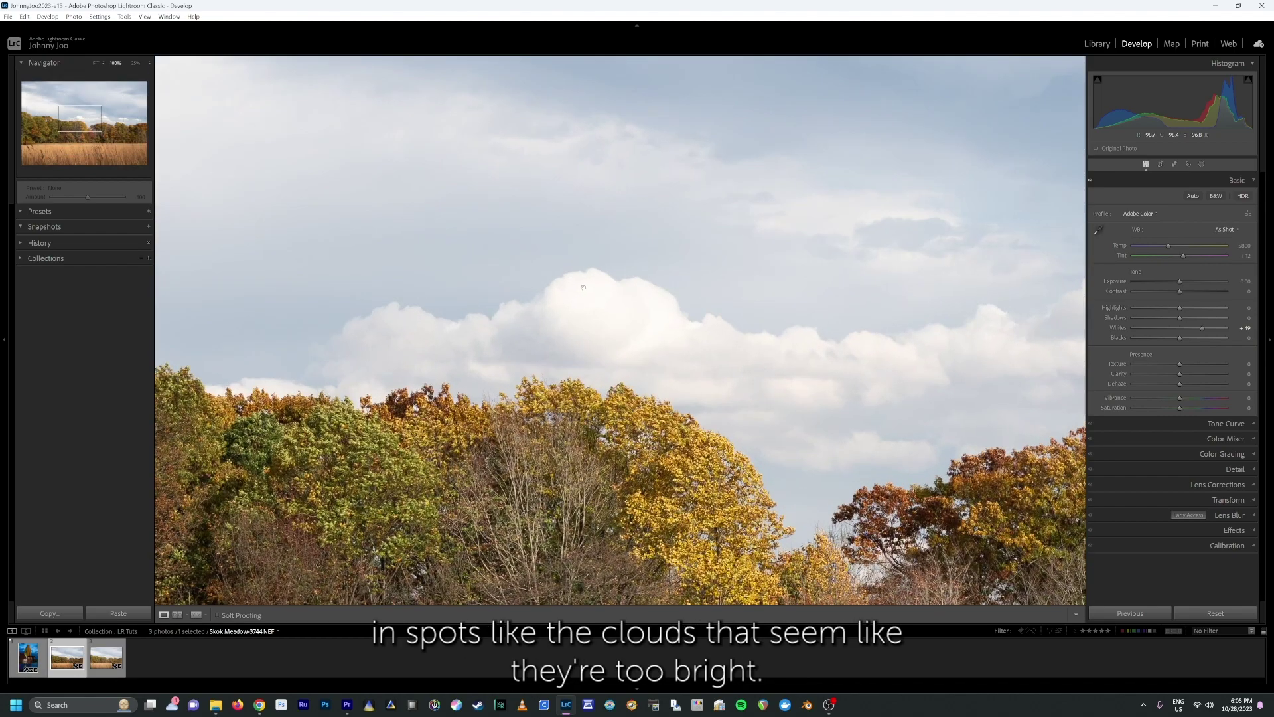
pyautogui.click(643, 292)
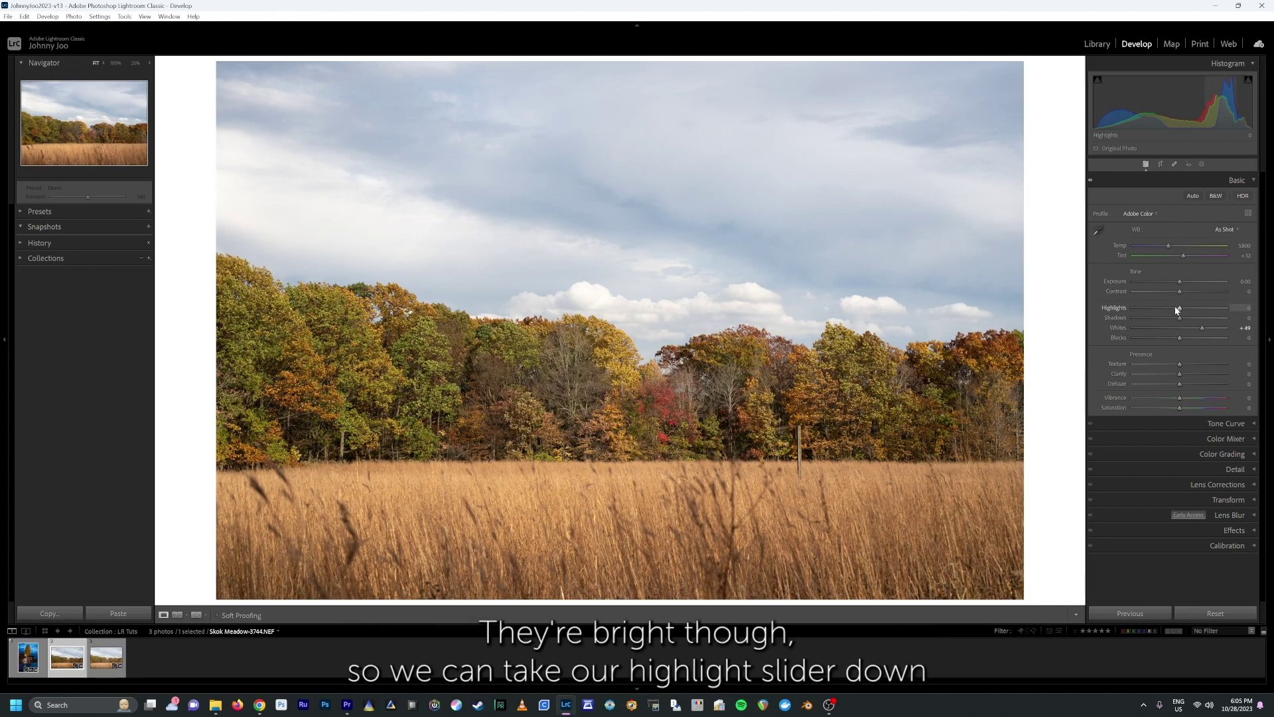
# - Test lowering Highlights and raising it to +100 to compare its effect on clouds and grass, and reset Highlights
pyautogui.moveTo(1180, 312); pyautogui.dragTo(1178, 312)
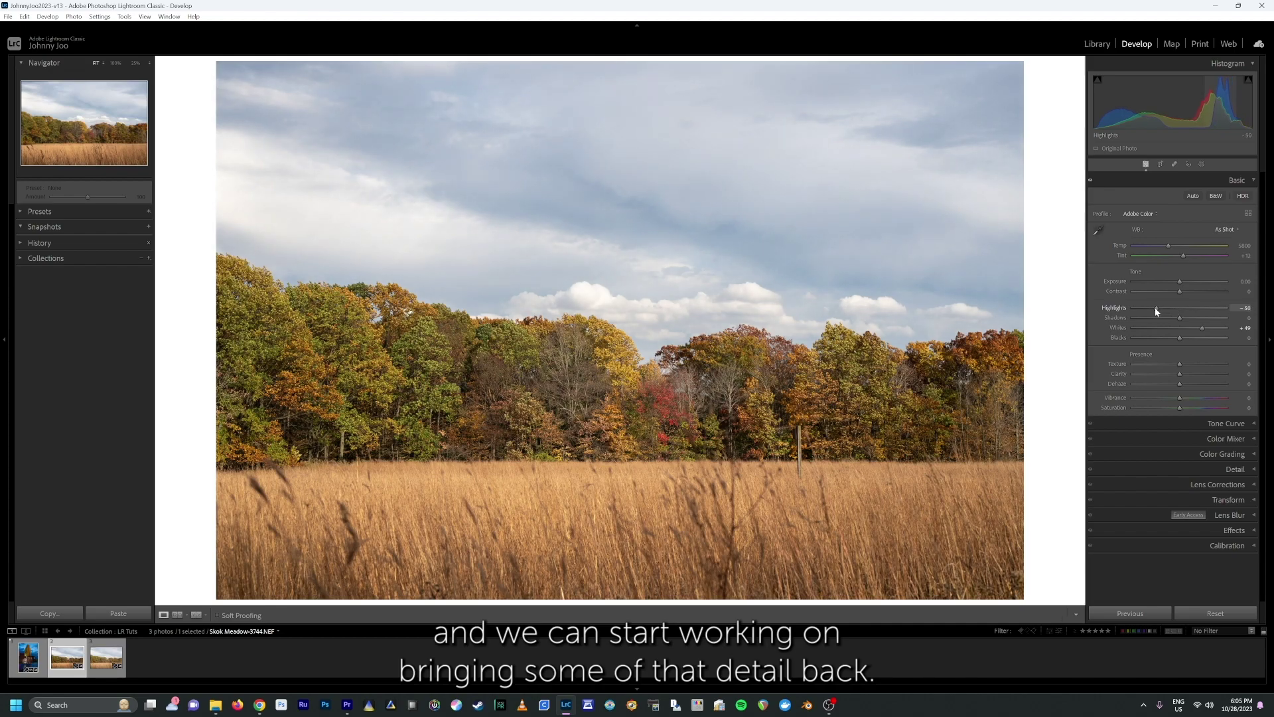
pyautogui.moveTo(1153, 312); pyautogui.dragTo(1155, 311)
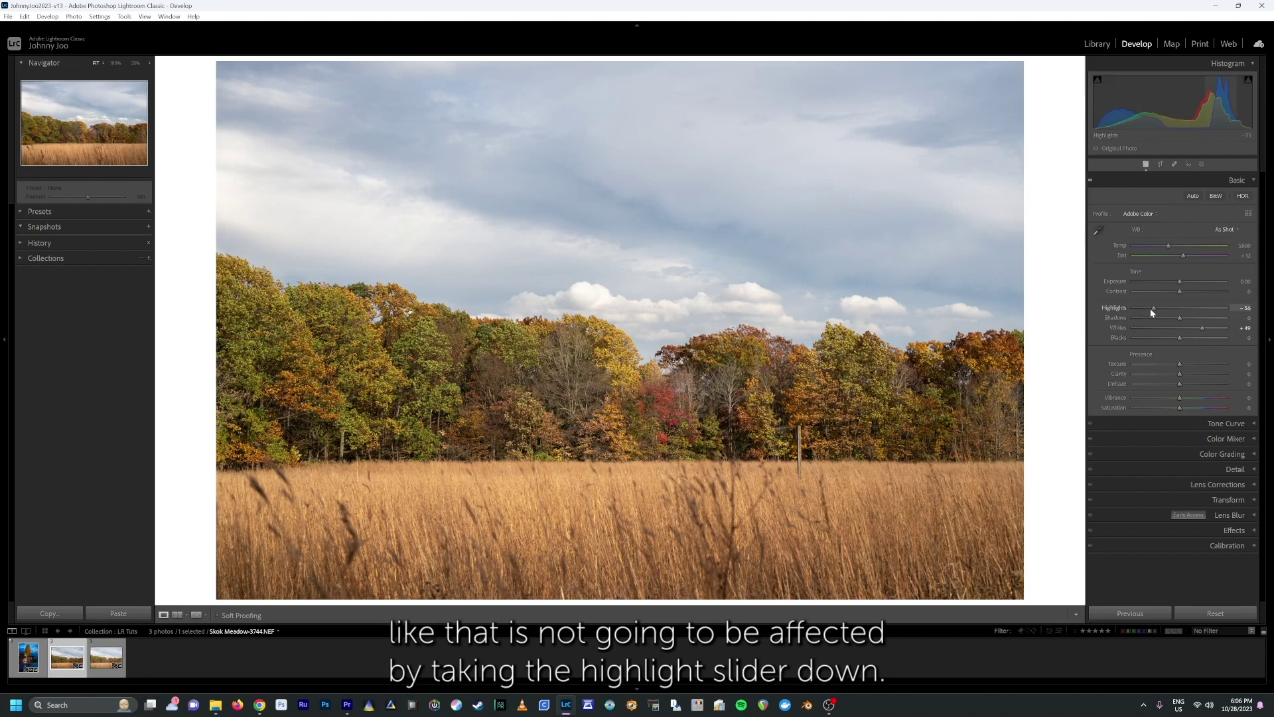
pyautogui.moveTo(1153, 308); pyautogui.dragTo(1270, 311)
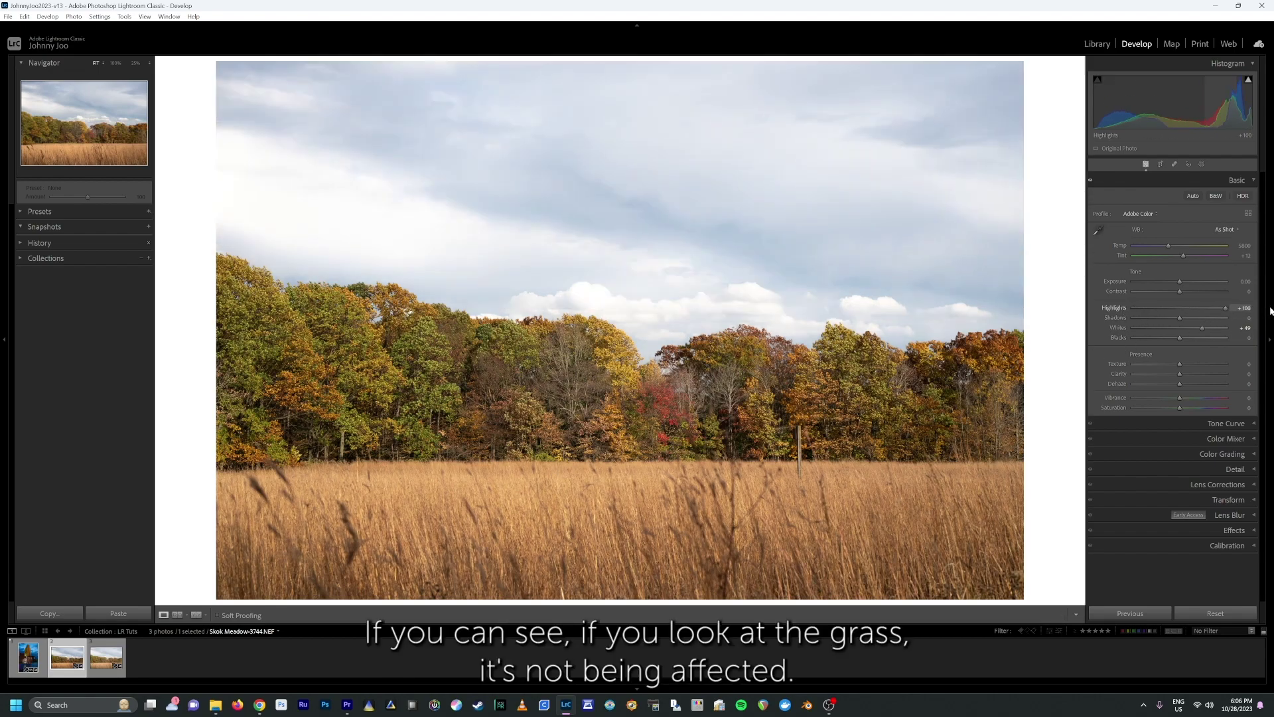
pyautogui.moveTo(1137, 308); pyautogui.dragTo(1107, 307)
pyautogui.doubleClick(1133, 309)
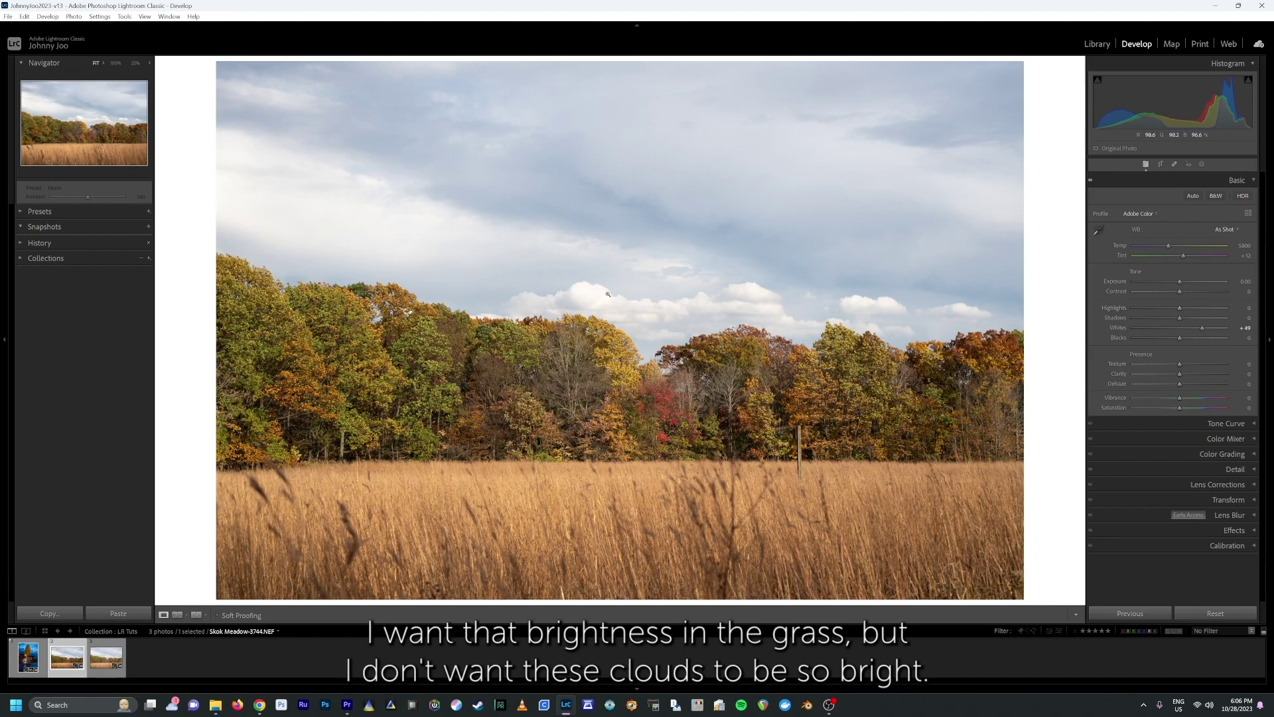
# - Lower Highlights to -75 to recover cloud detail, and compare the photo before and after
pyautogui.moveTo(1181, 307); pyautogui.dragTo(1159, 309)
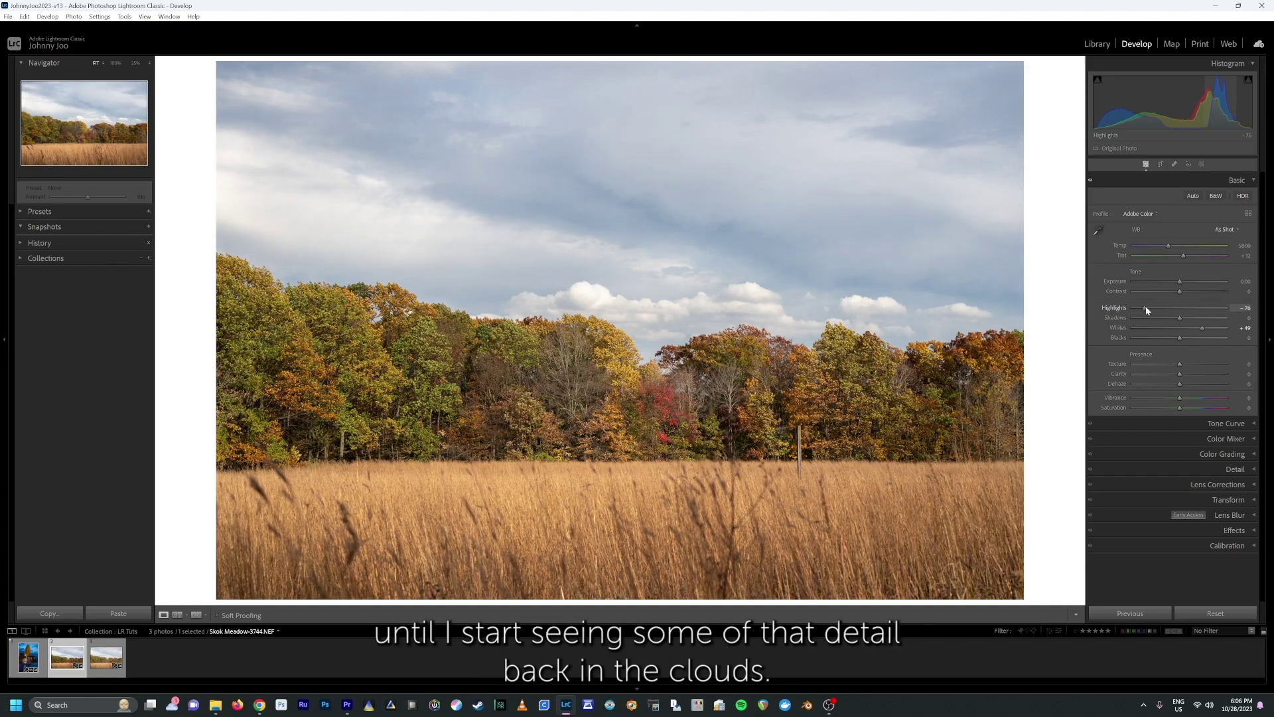
pyautogui.moveTo(1149, 310); pyautogui.dragTo(1146, 309)
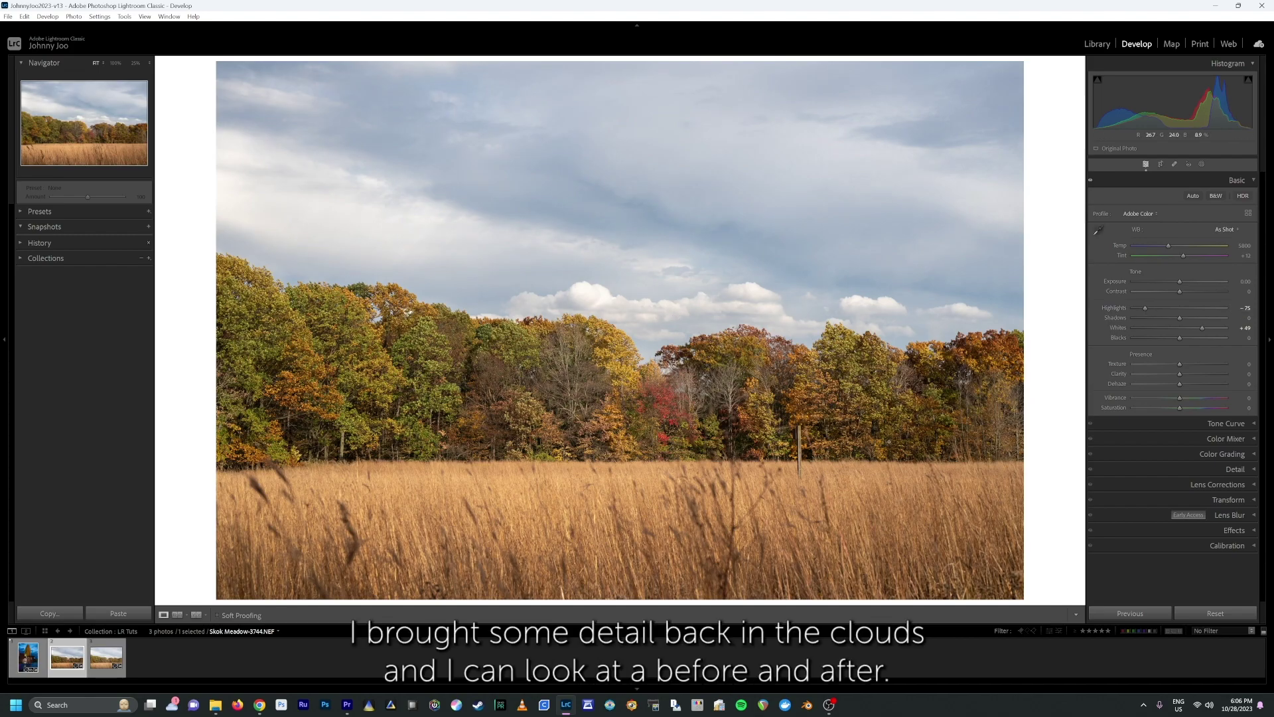
pyautogui.press('\\')
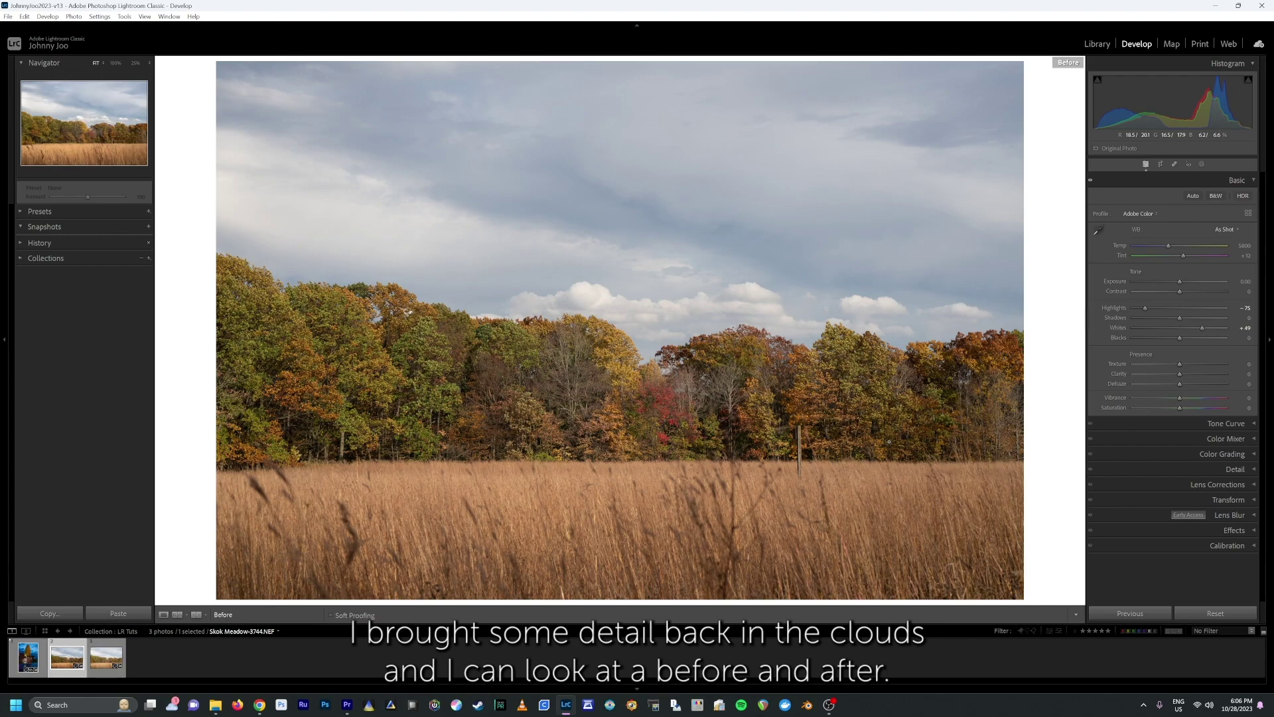
pyautogui.press('\\')
pyautogui.press('\\')
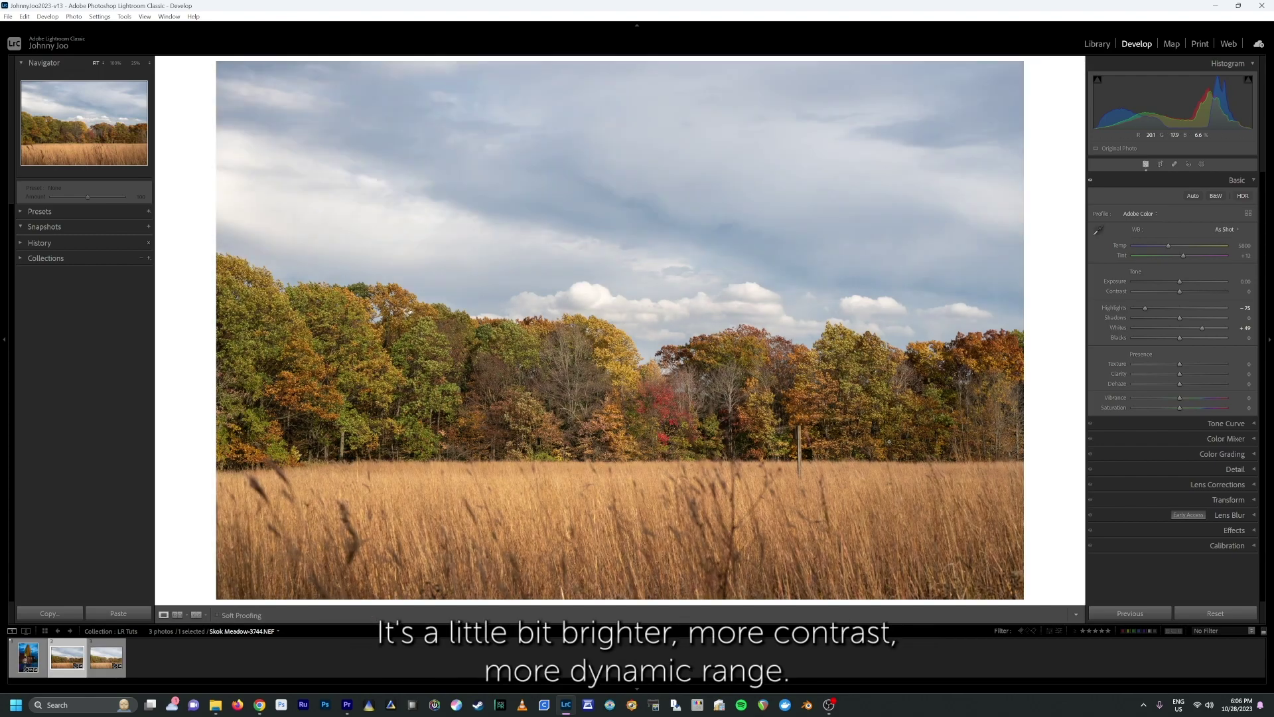
# - Compare the photo before and after the Whites and Highlights adjustments
pyautogui.press('\\')
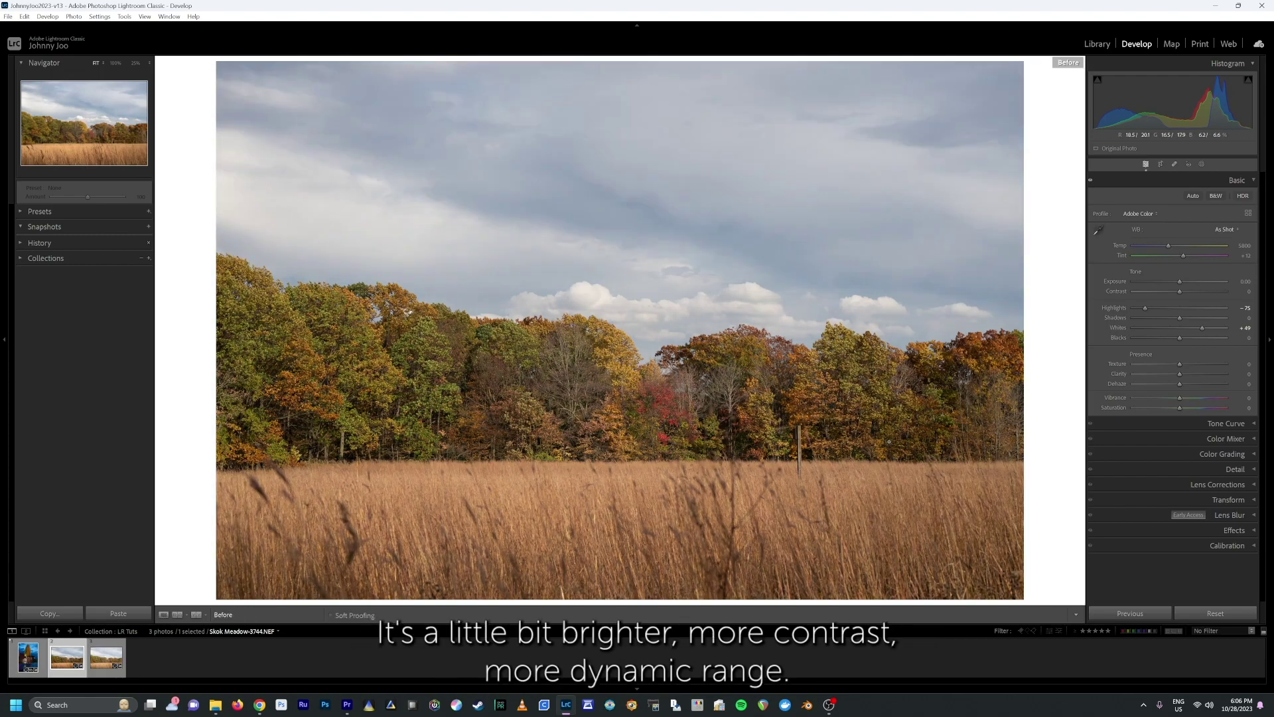
pyautogui.press('\\')
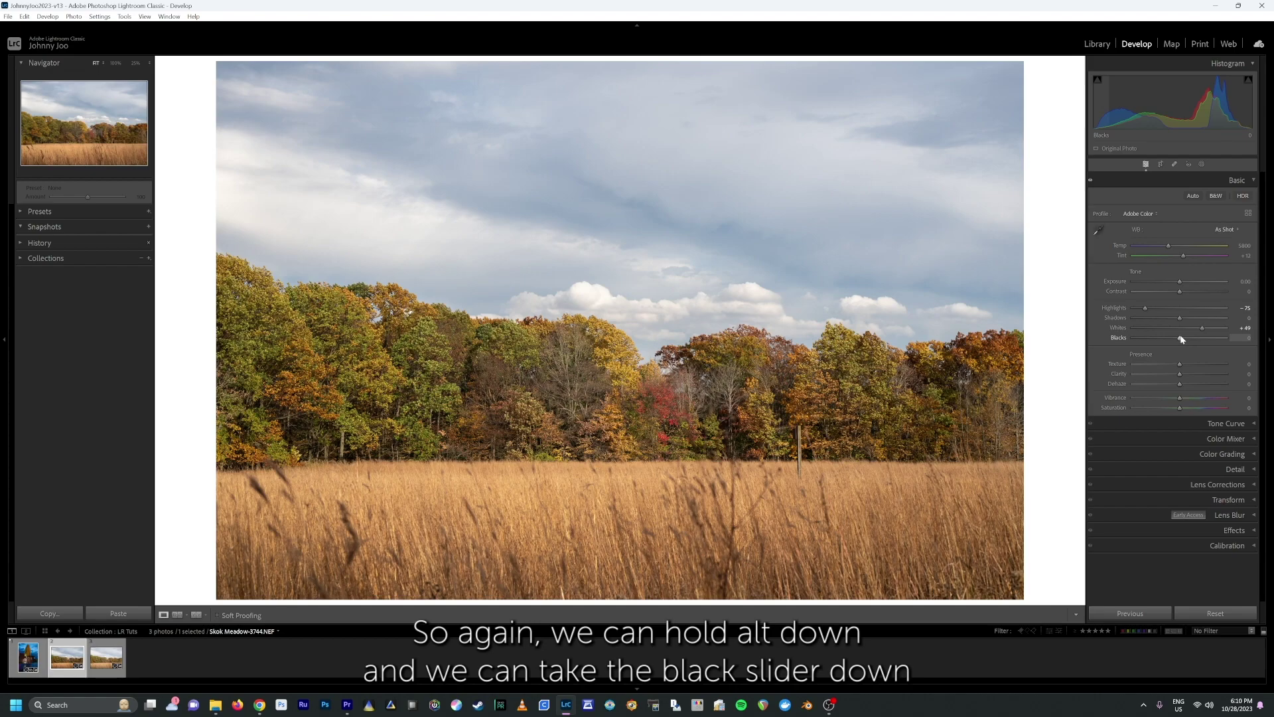
# - Lower Blacks to -81 with the clipping preview, ease it back to -30, and raise Shadows to +28 to recover dark detail
pyautogui.press('alt')
pyautogui.moveTo(1181, 340); pyautogui.dragTo(1143, 337)
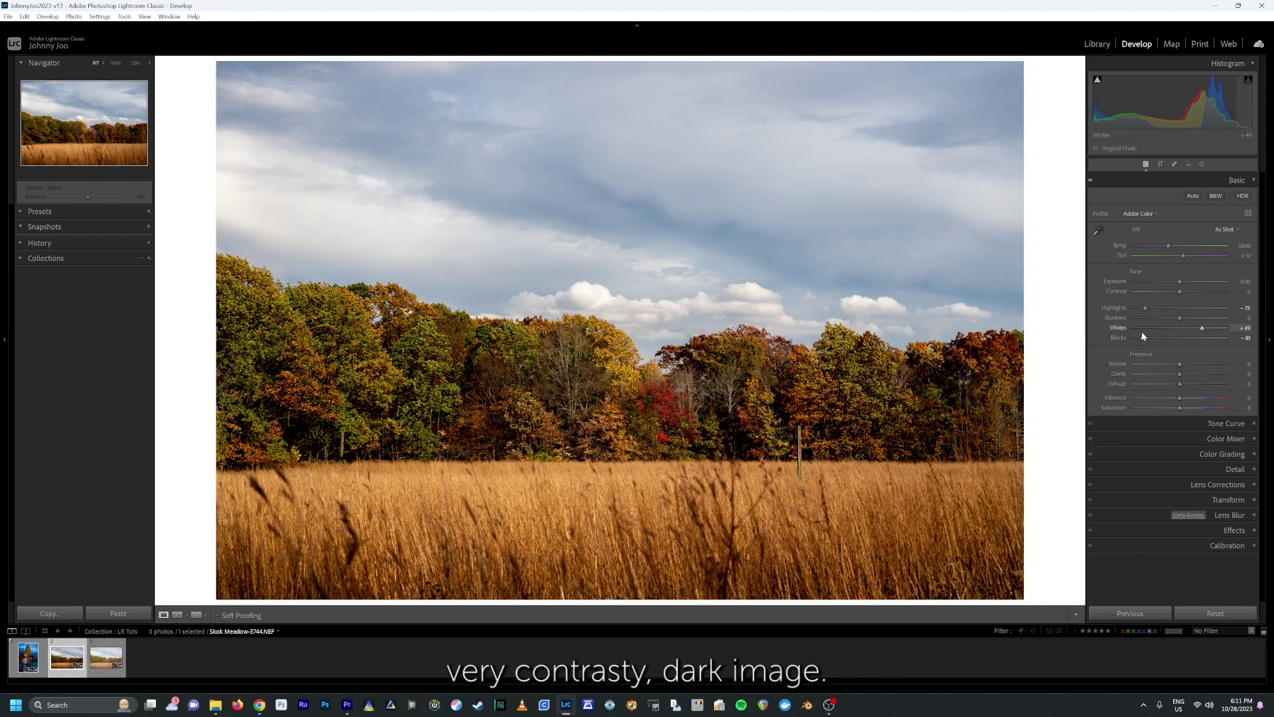
pyautogui.moveTo(1143, 339); pyautogui.dragTo(1161, 340)
pyautogui.moveTo(1161, 340); pyautogui.dragTo(1166, 337)
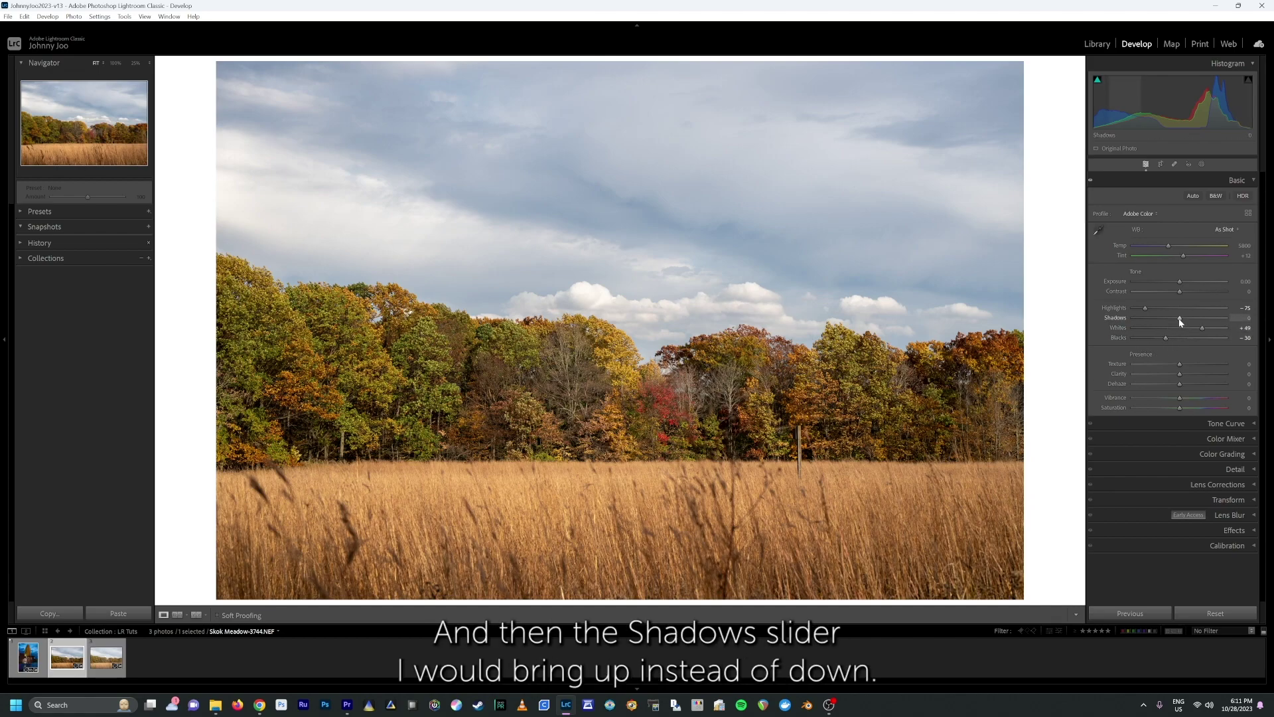
pyautogui.moveTo(1189, 317); pyautogui.dragTo(1192, 317)
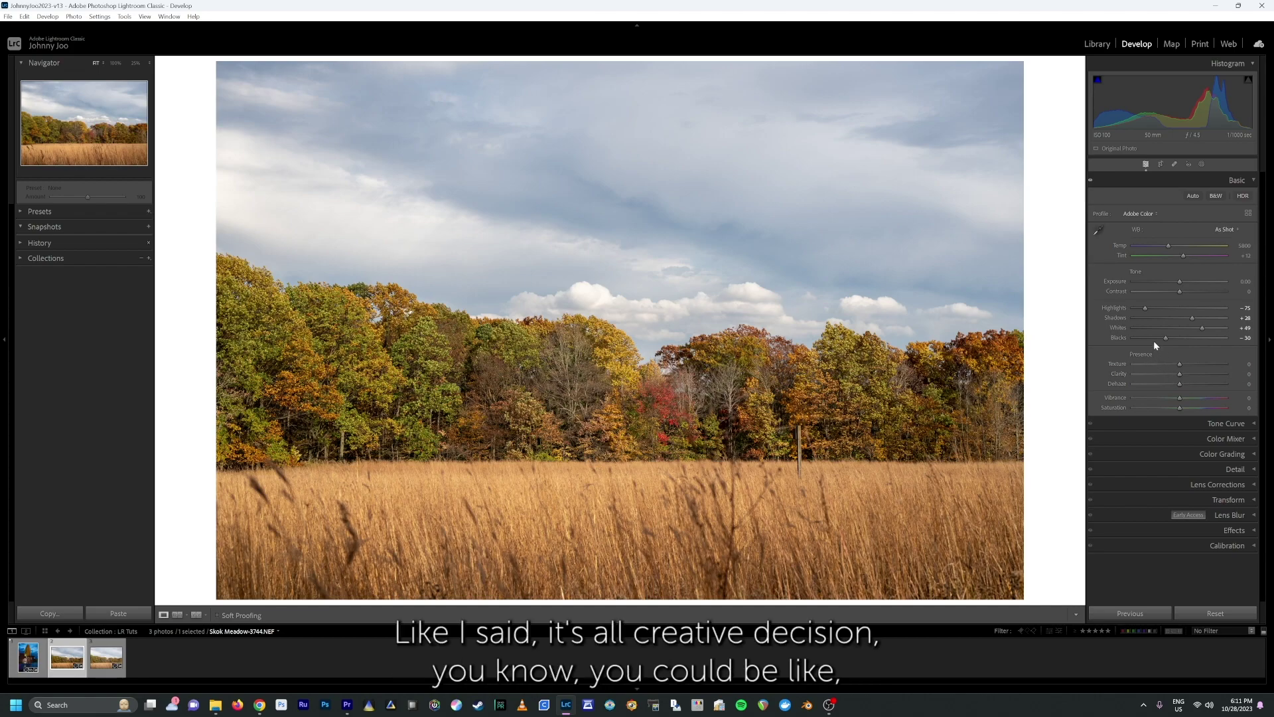
# - Test a softer look with Blacks at +86 and Shadows at -52, and readjust Blacks to -27 and Shadows to +16
pyautogui.moveTo(1165, 337)
pyautogui.mouseDown()
pyautogui.moveTo(1220, 340)
pyautogui.moveTo(1157, 317)
pyautogui.mouseUp()
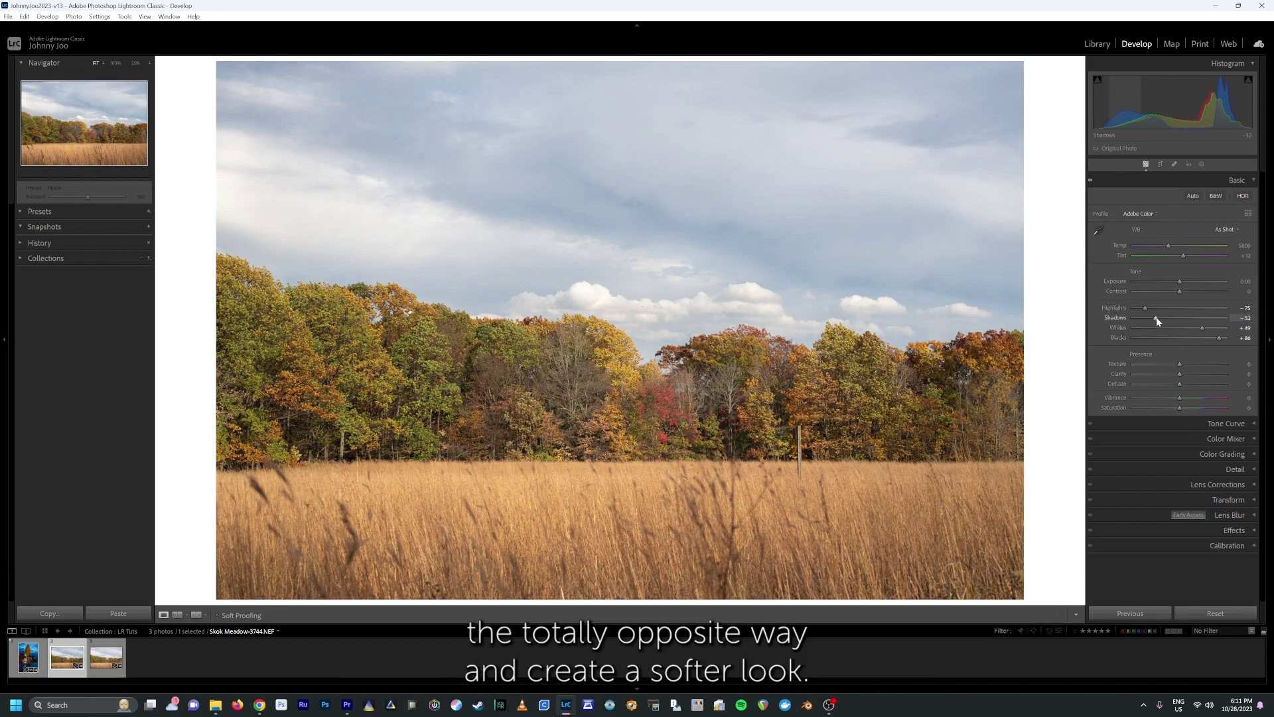
pyautogui.doubleClick(1157, 319)
pyautogui.moveTo(1181, 338)
pyautogui.mouseDown()
pyautogui.moveTo(1165, 339)
pyautogui.moveTo(1187, 317)
pyautogui.mouseUp()
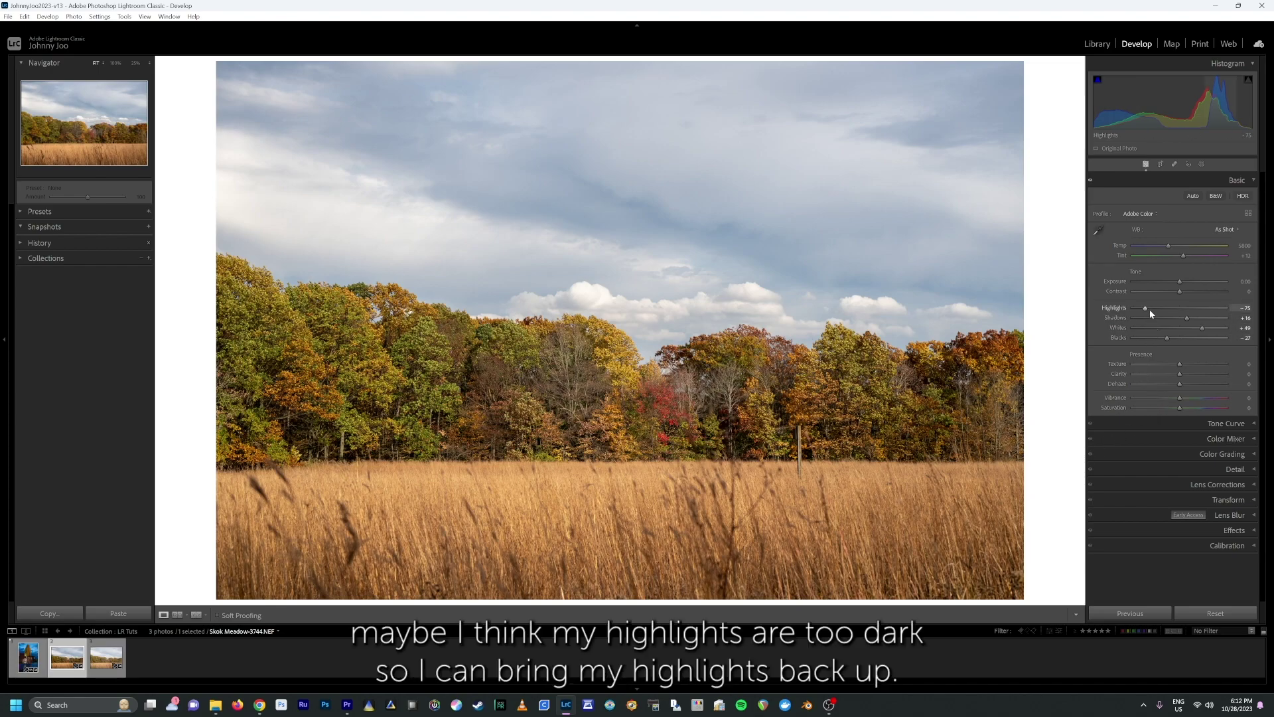
# - Test raising Highlights to +68 and +34 to brighten the sky, and lower it to -63 to keep cloud detail
pyautogui.moveTo(1145, 309); pyautogui.dragTo(1219, 306)
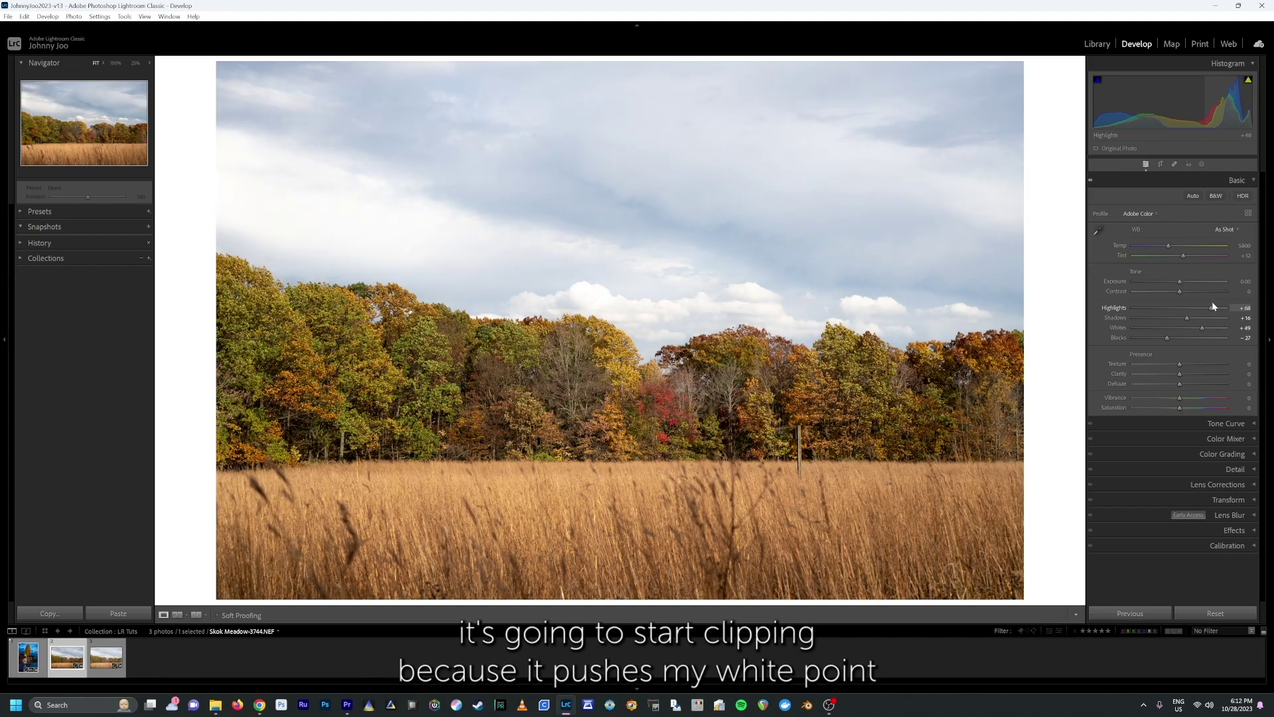
pyautogui.moveTo(1212, 306)
pyautogui.mouseDown()
pyautogui.moveTo(1223, 302)
pyautogui.moveTo(1203, 310)
pyautogui.mouseUp()
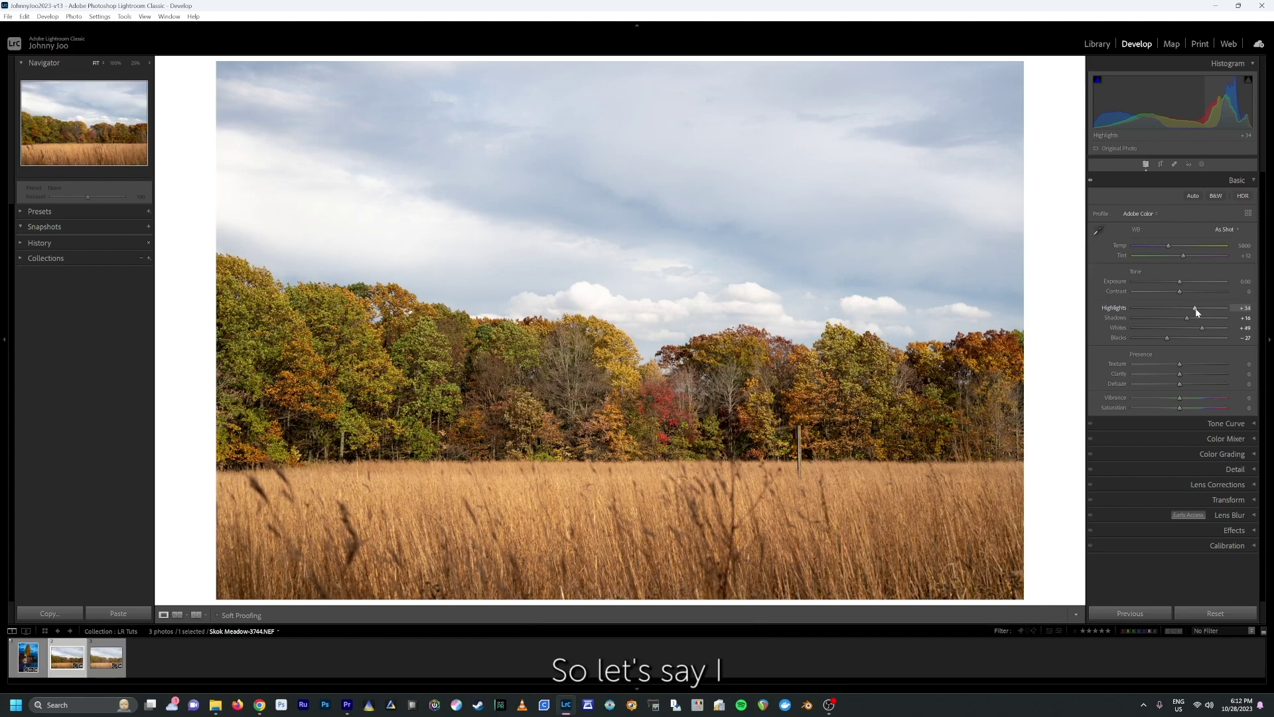
pyautogui.moveTo(1193, 309); pyautogui.dragTo(1151, 310)
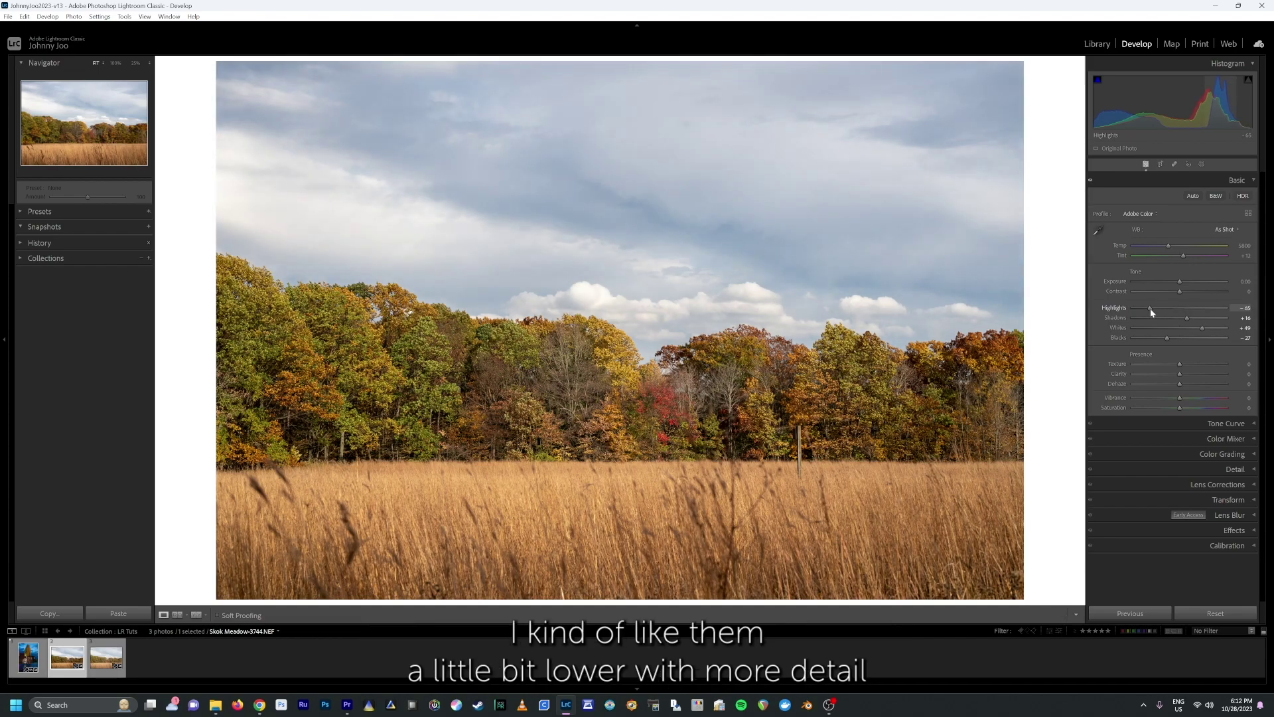
pyautogui.moveTo(1154, 308); pyautogui.dragTo(1151, 309)
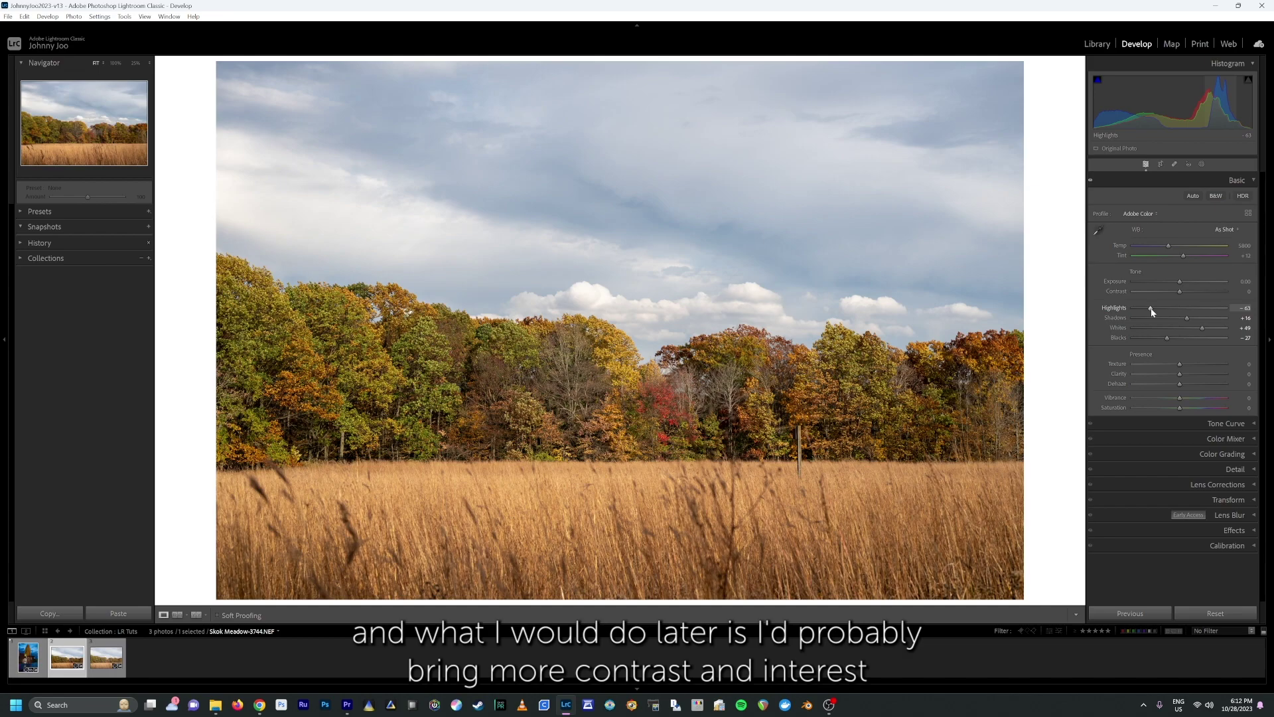